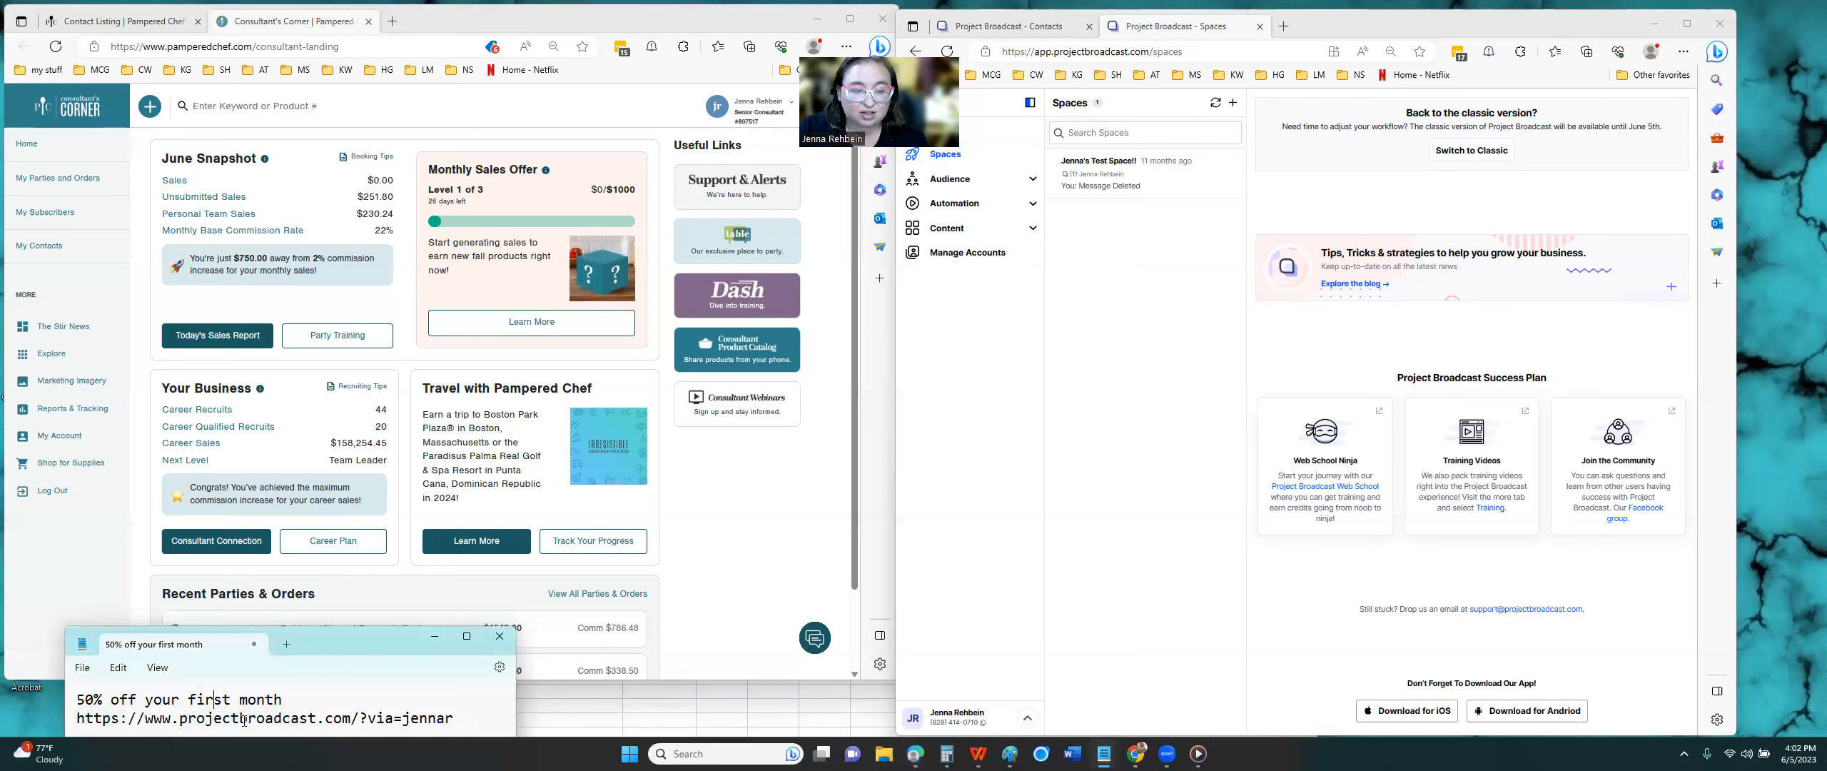
# Open the 50% off referral link from the note in a new browser tab and go to the sign-up page.
pyautogui.tripleClick(244, 721)
pyautogui.hotkey('ctrl', 'c')
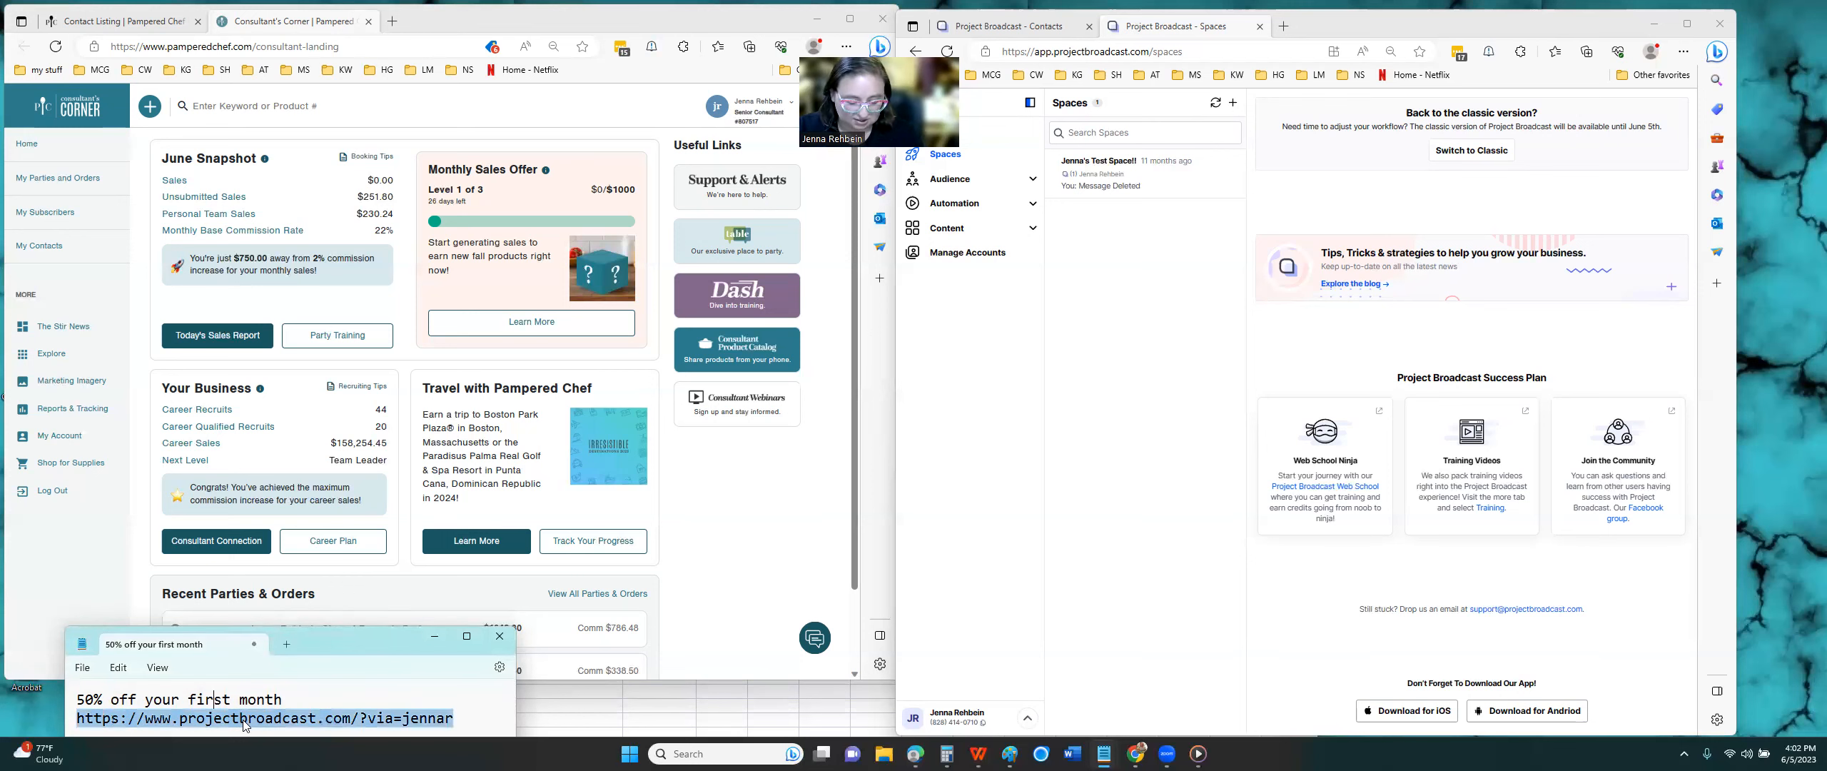
pyautogui.click(1283, 26)
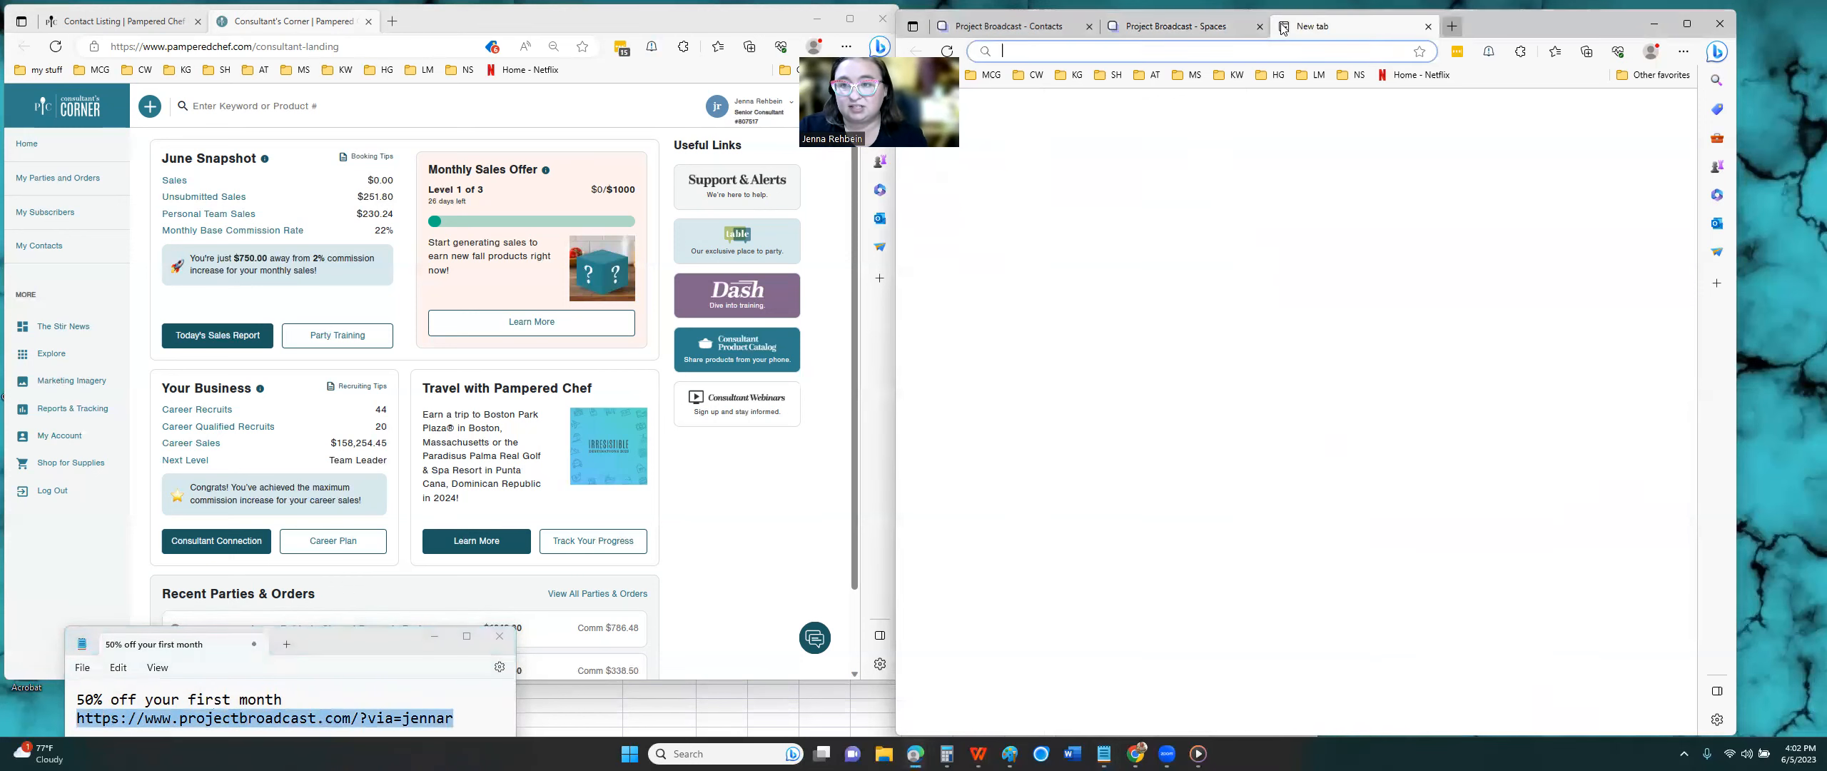
pyautogui.hotkey('ctrl', 'v')
pyautogui.press('Return')
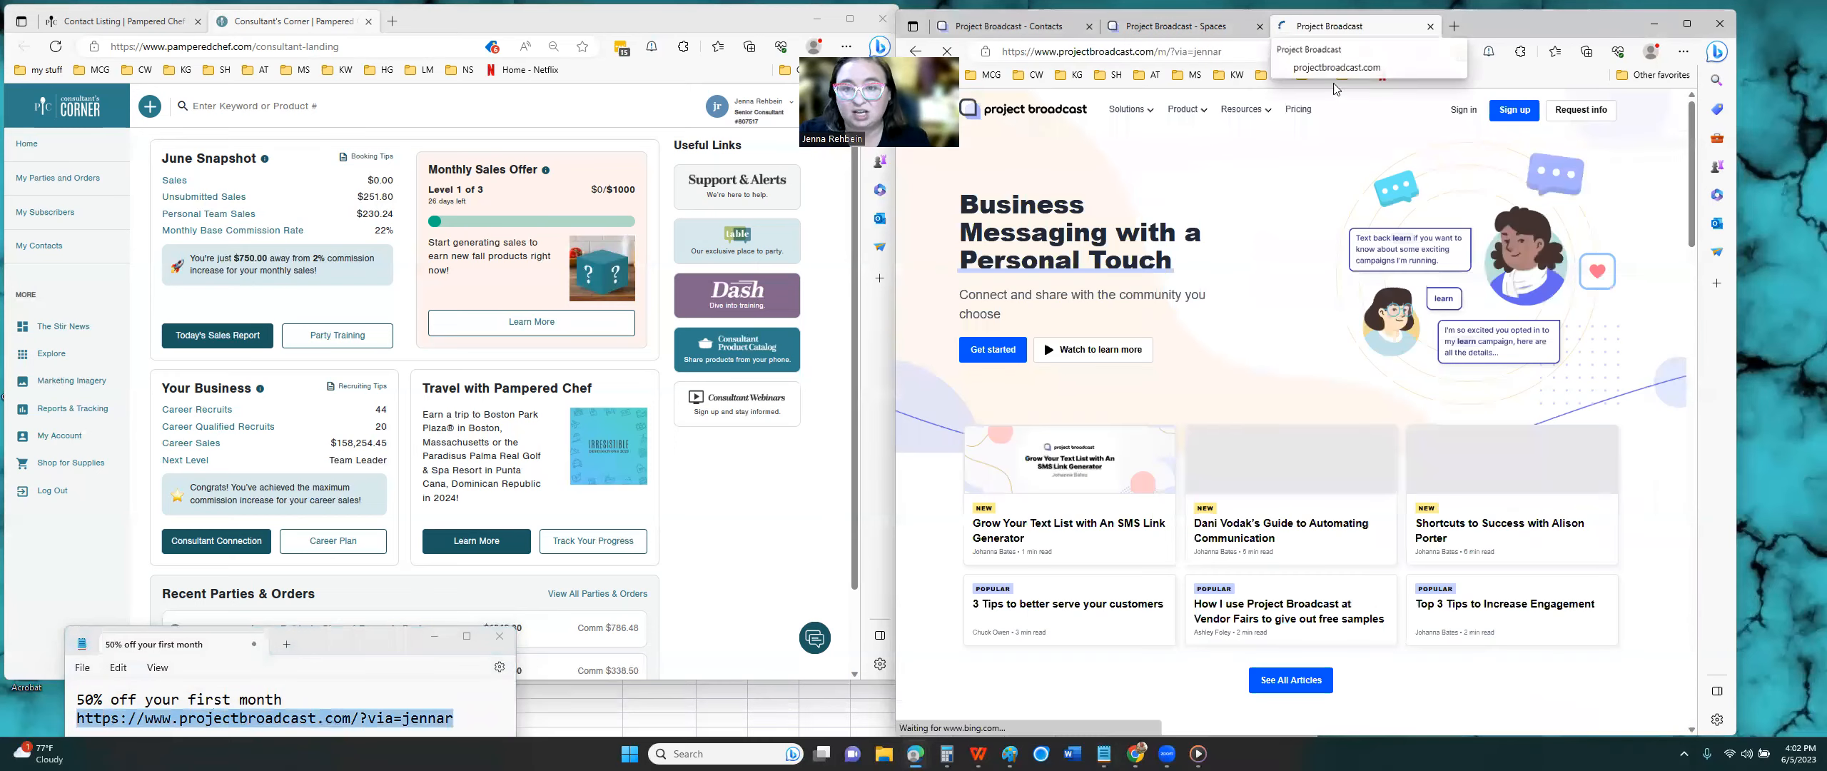
pyautogui.click(1511, 123)
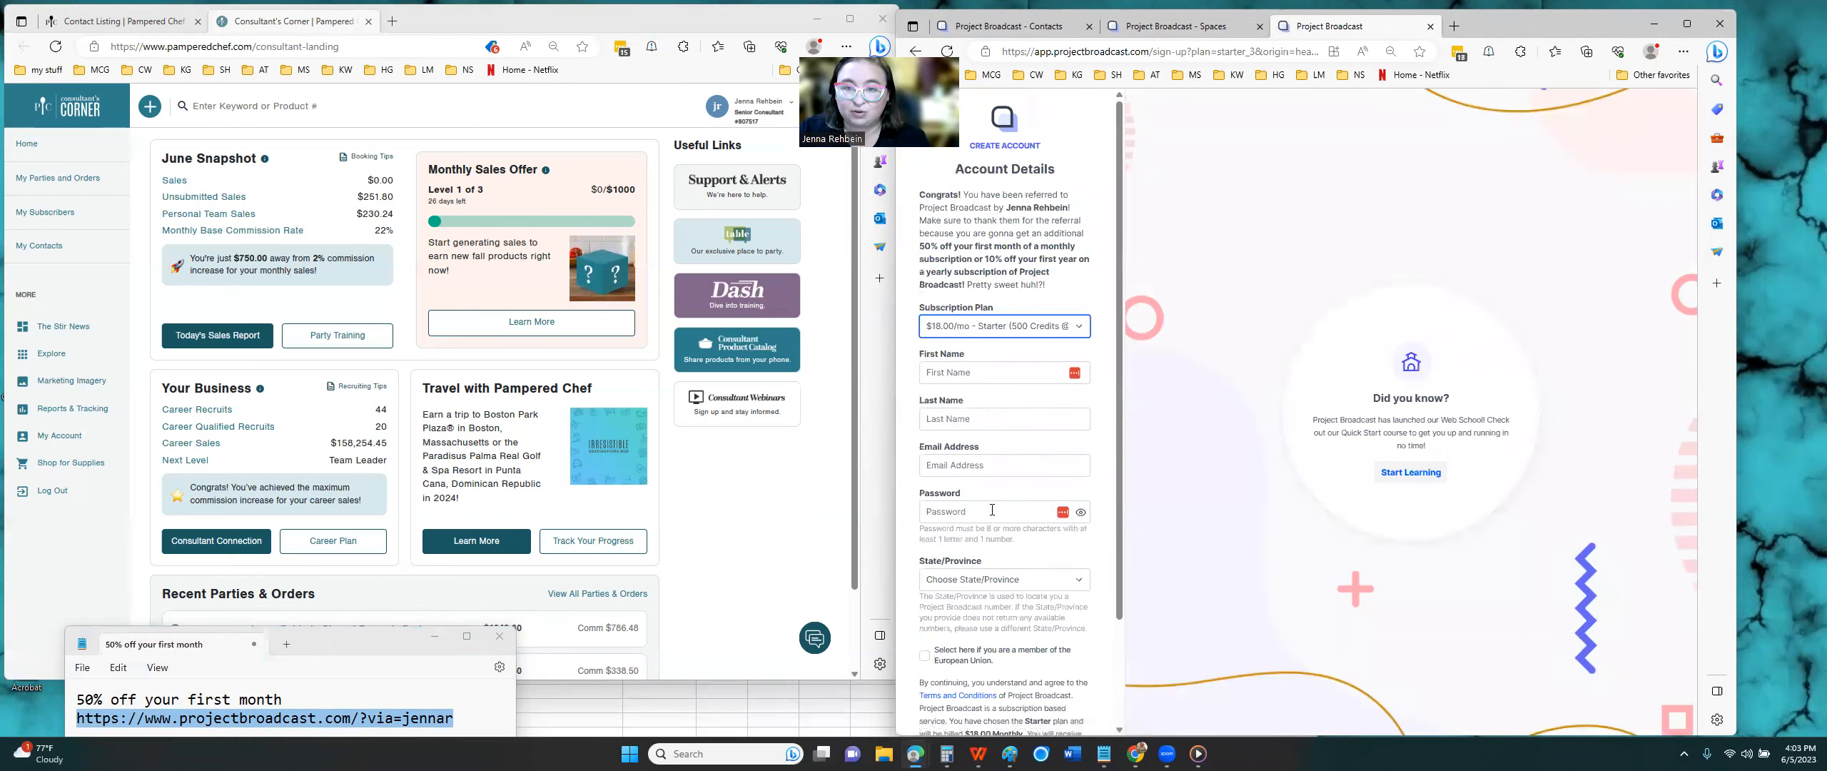
# Look over the available subscription plans and the remaining fields of the account sign-up form.
pyautogui.click(980, 329)
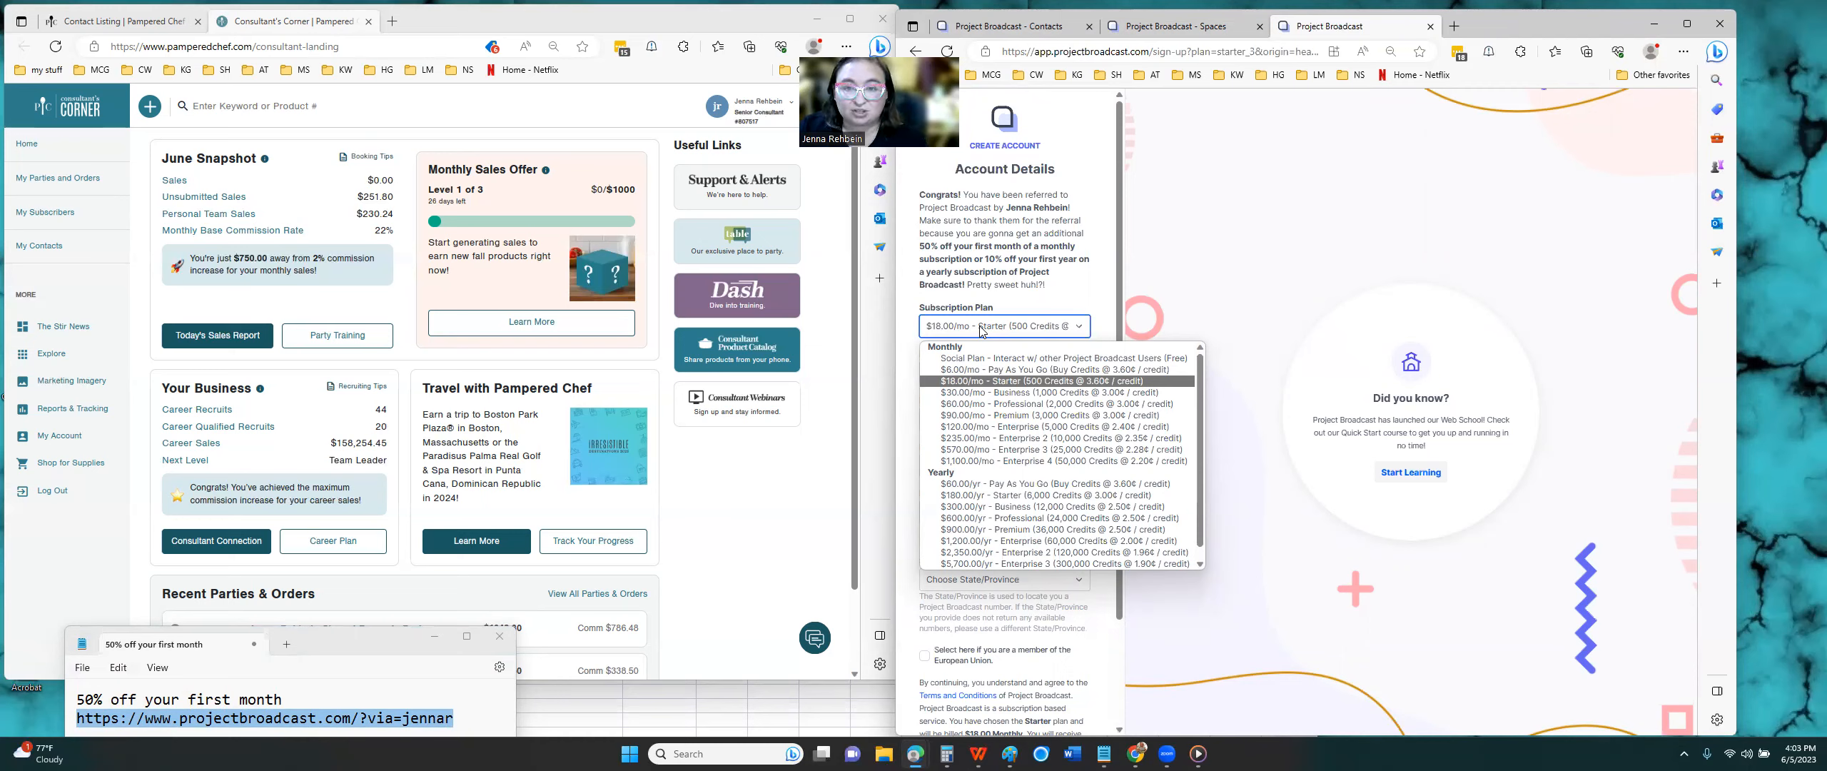
pyautogui.click(1044, 280)
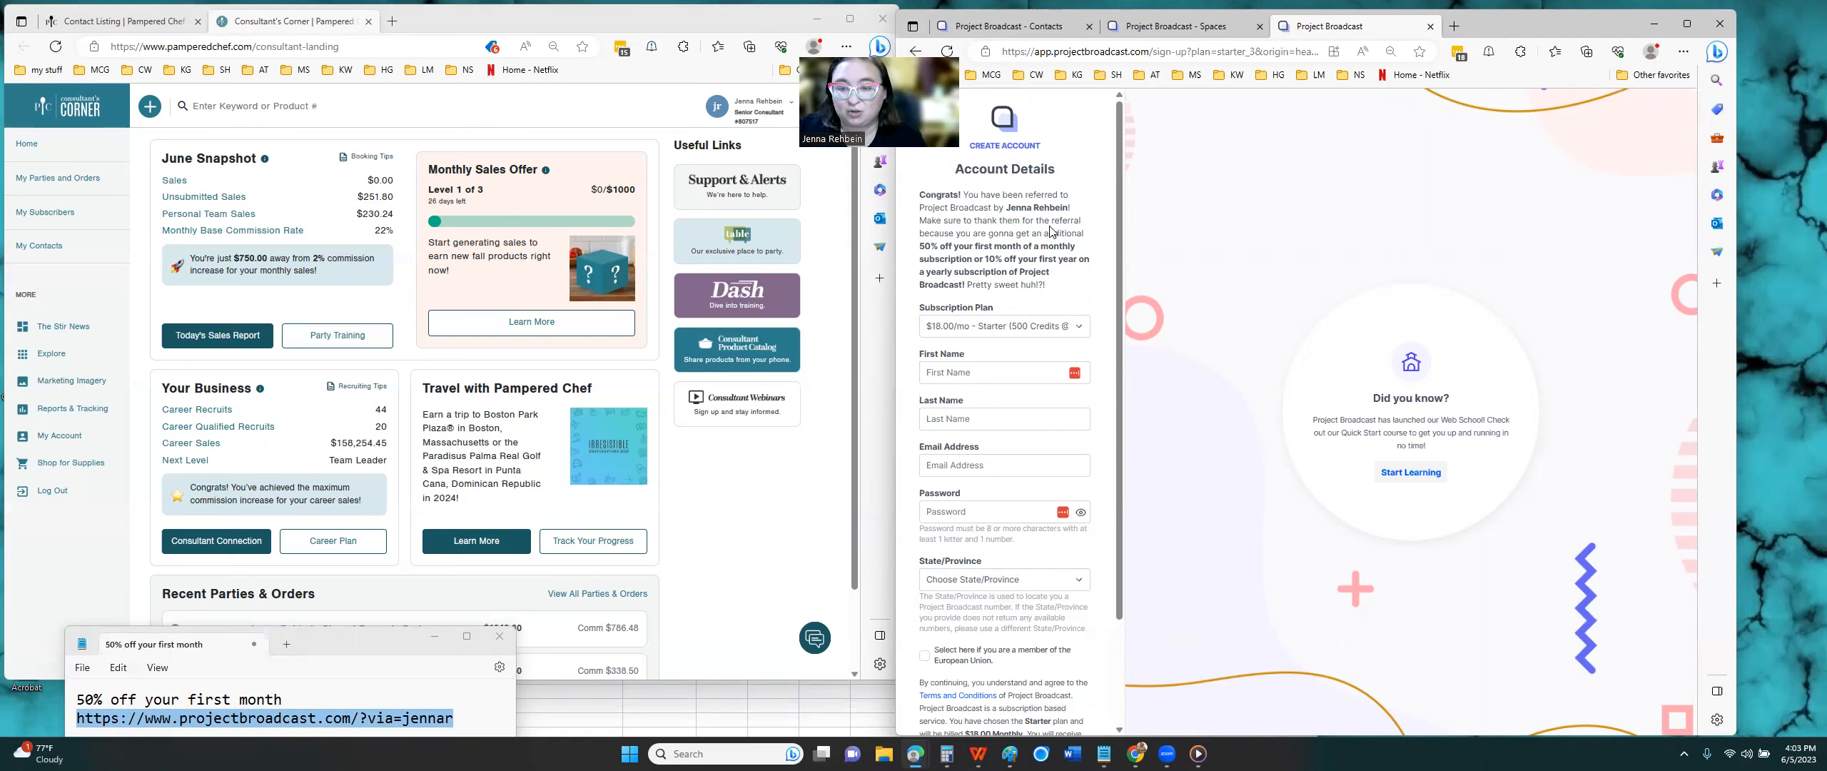
pyautogui.scroll(-2, 1063, 290)
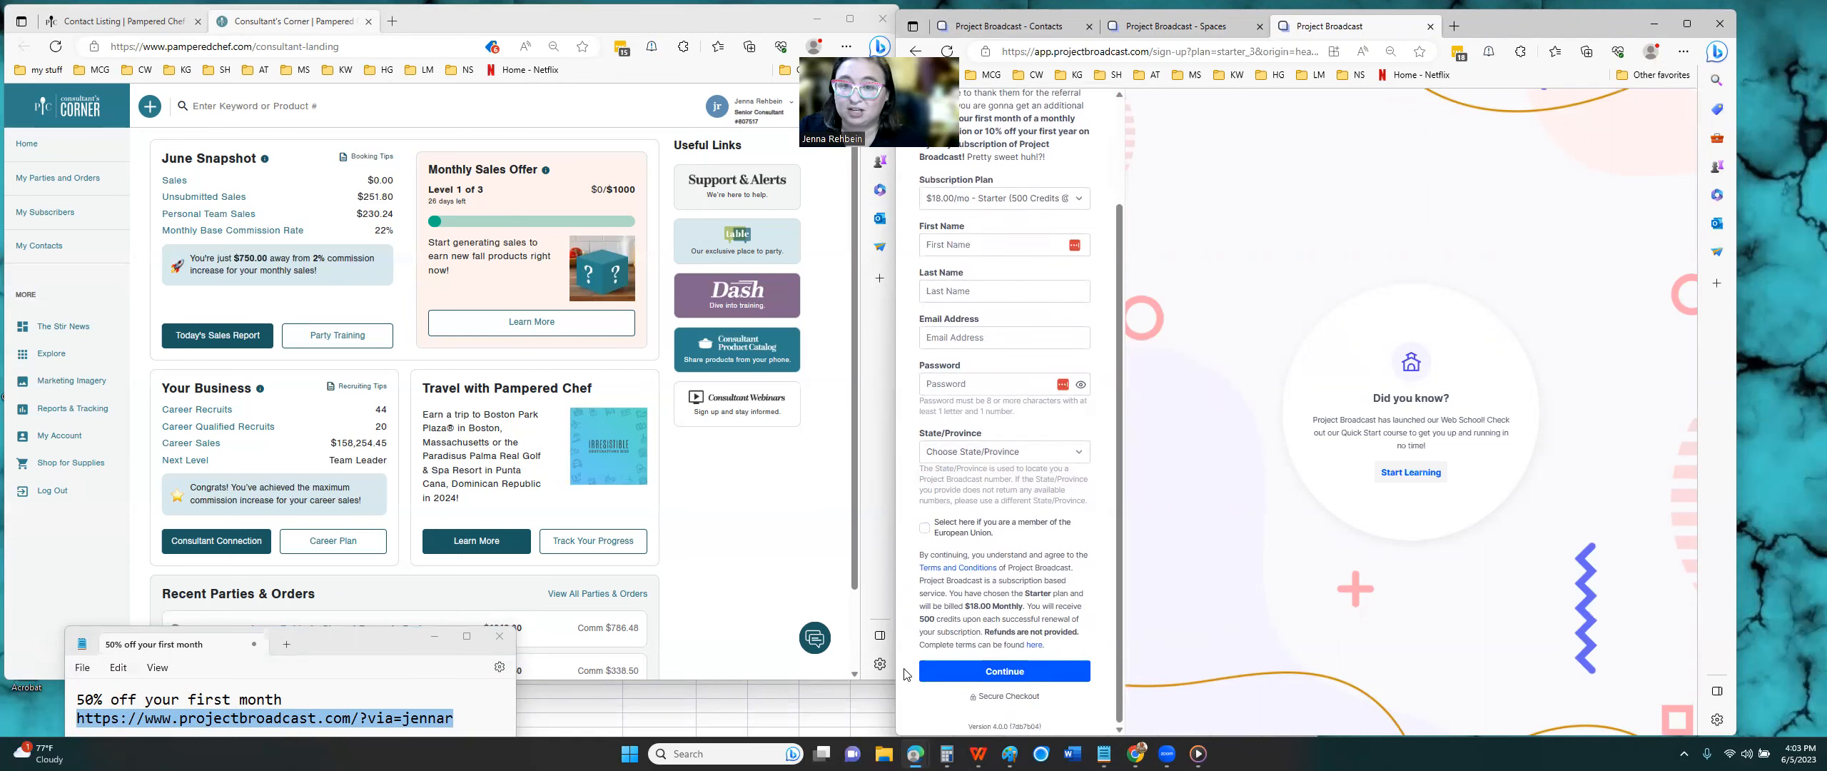
# Select all contacts in the Past Consultant group of the Pampered Chef contact listing and switch to contacts-export.csv in WPS Office.
pyautogui.click(1188, 27)
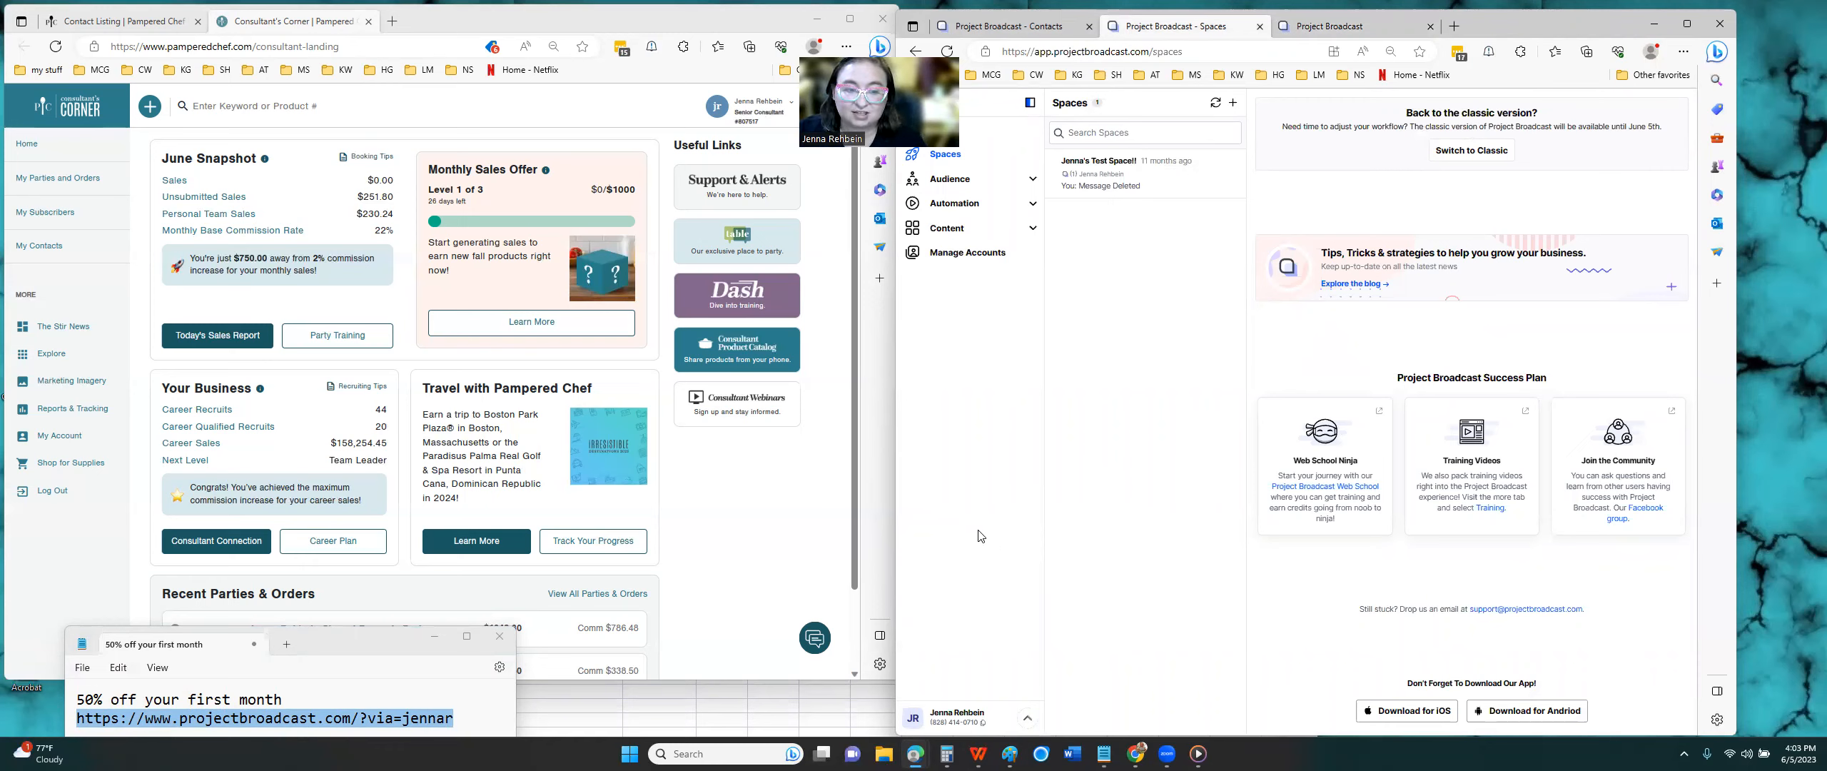
pyautogui.click(80, 550)
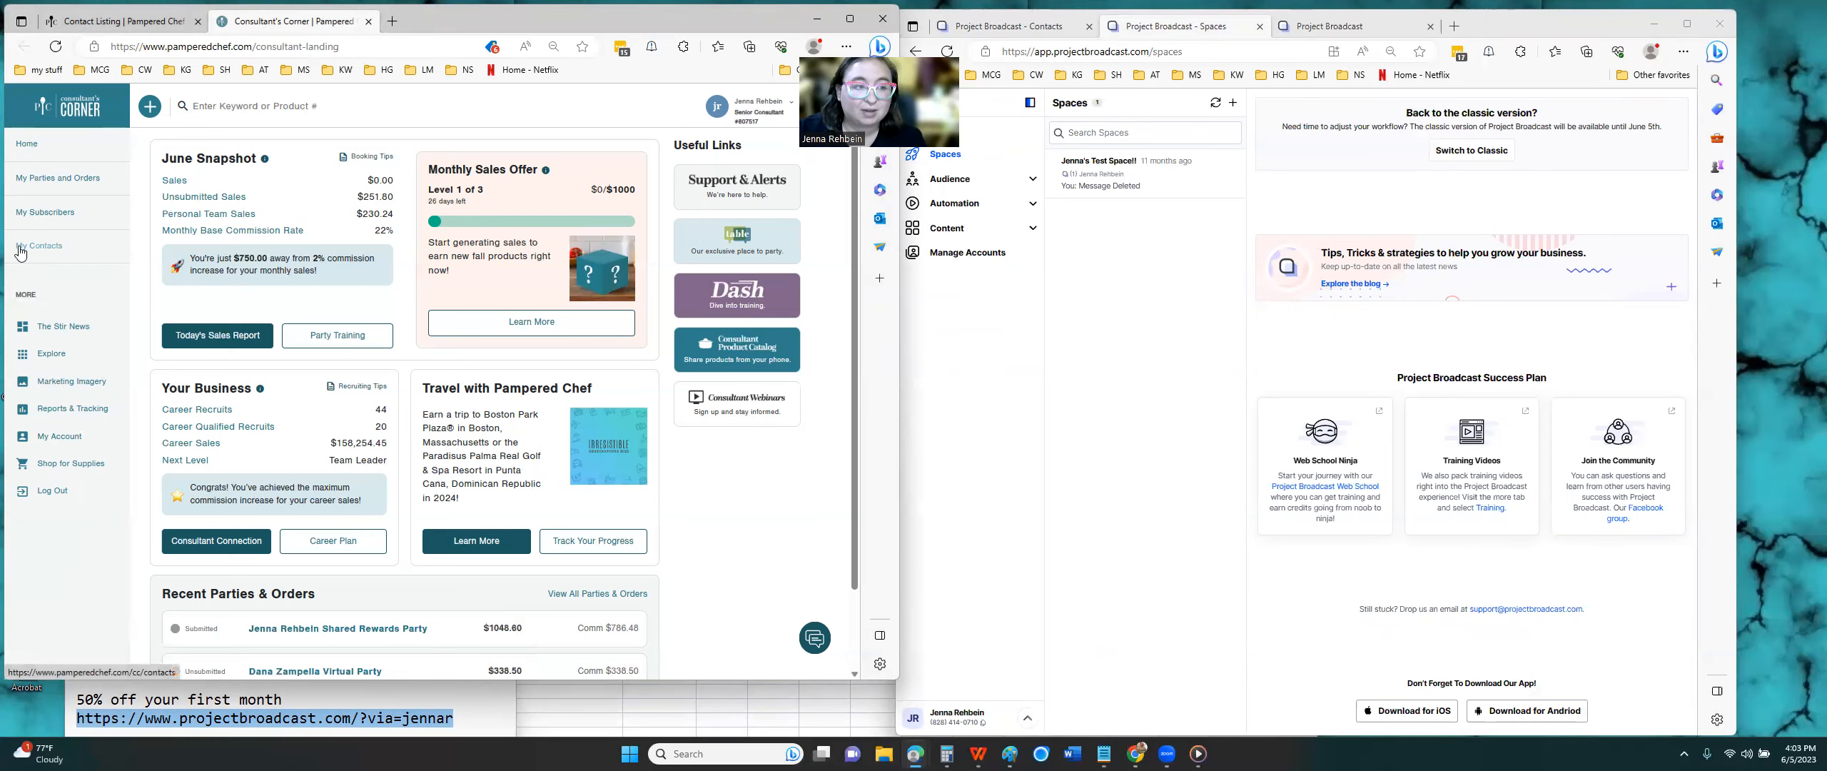
pyautogui.click(122, 29)
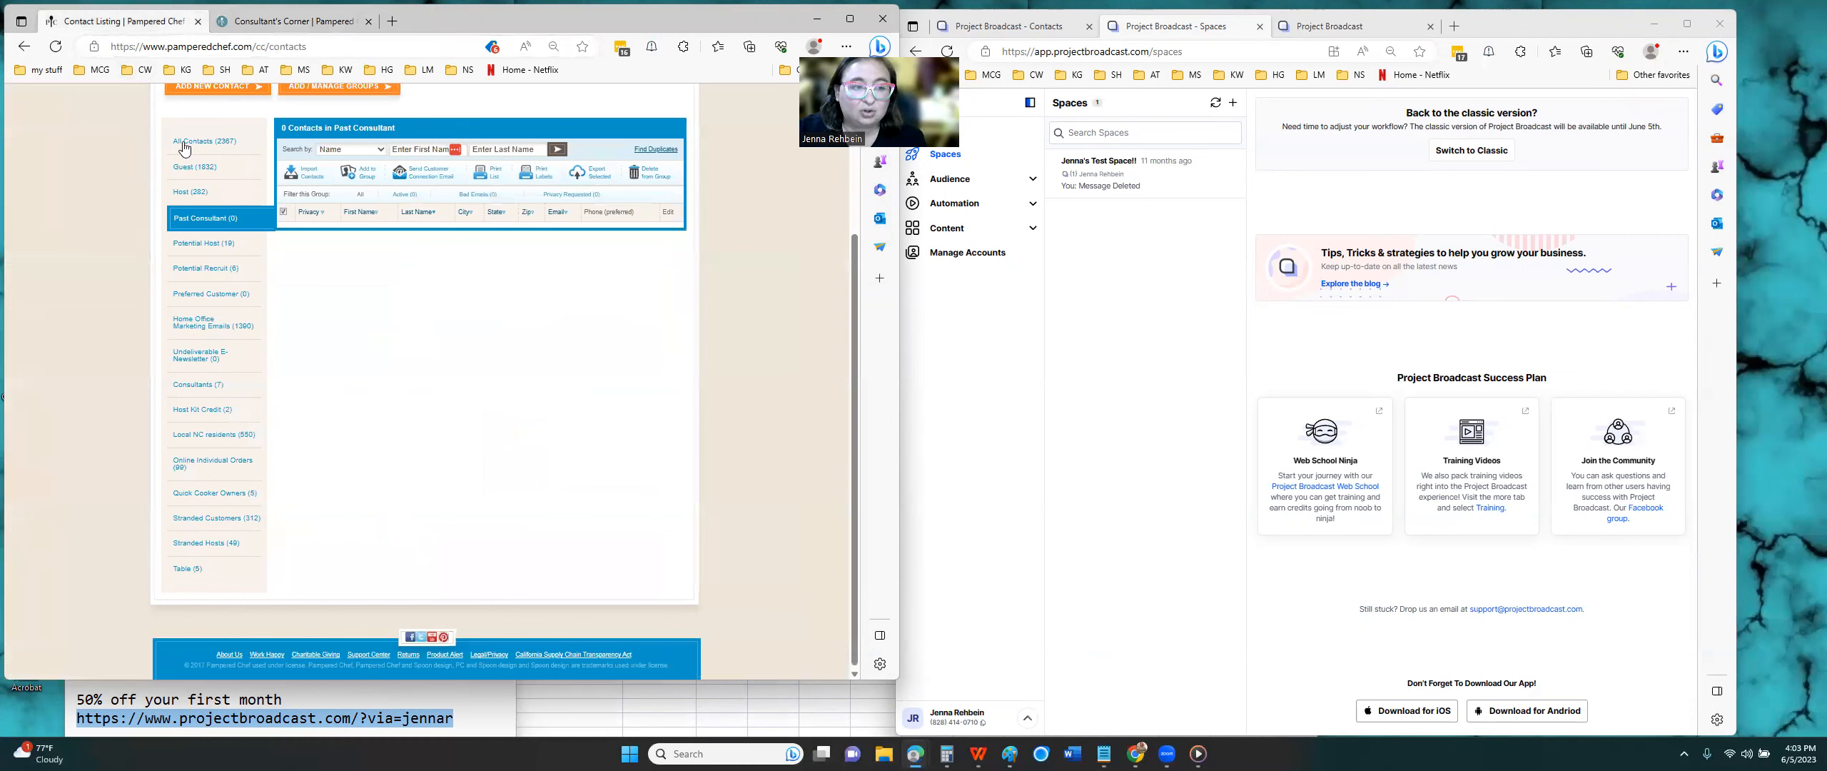
pyautogui.click(282, 211)
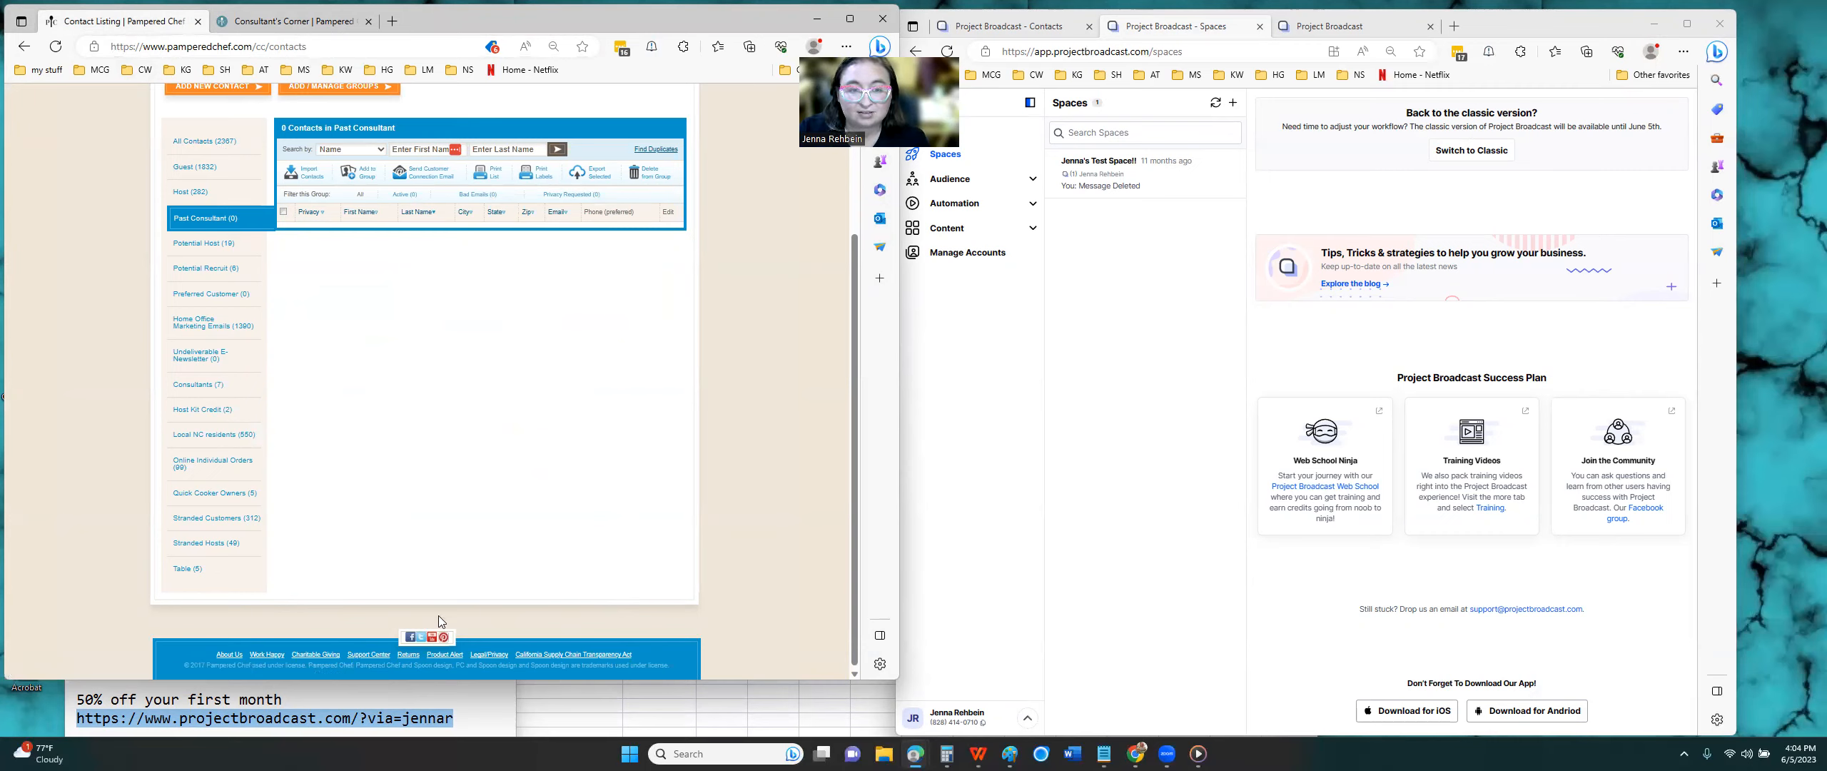
pyautogui.click(284, 213)
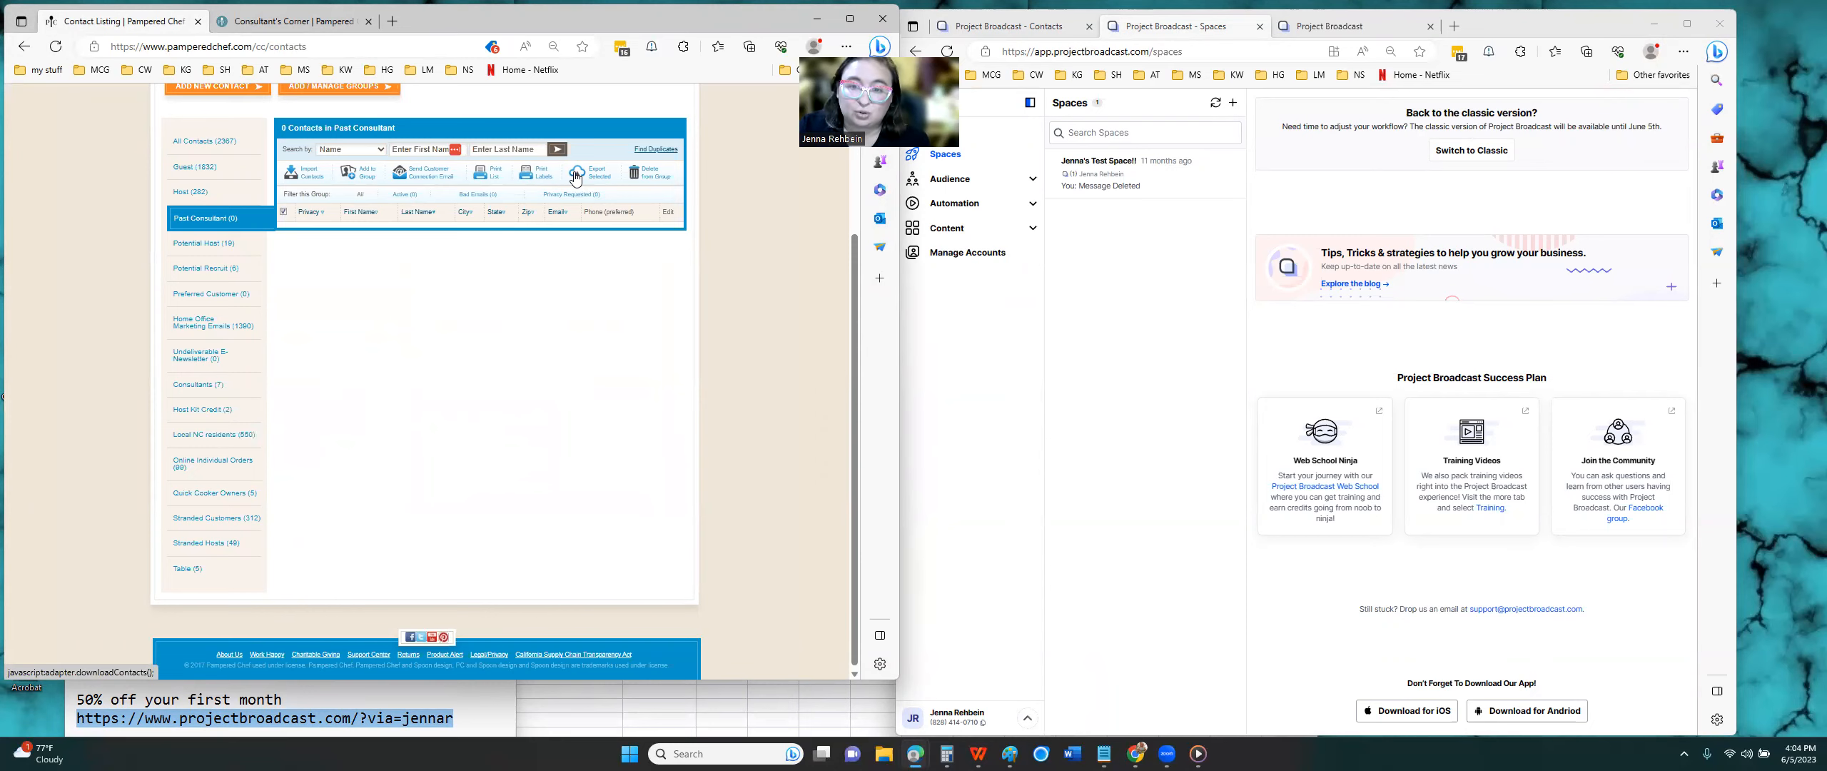
pyautogui.click(576, 720)
pyautogui.click(575, 718)
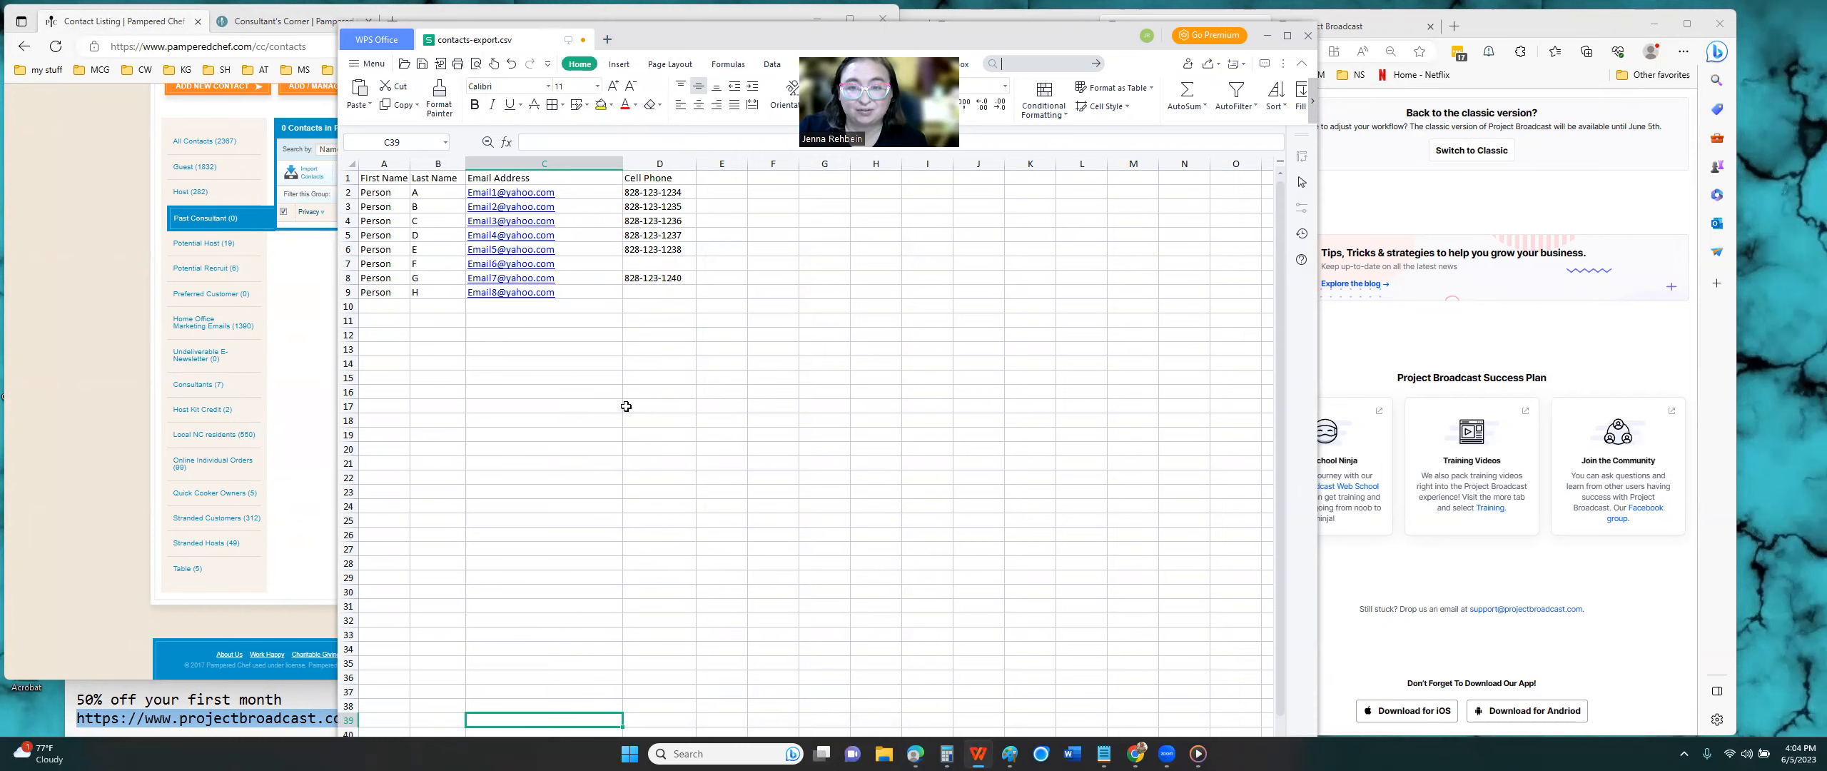
# Undo and redo the clearing of the cell phone entry in D9.
pyautogui.click(703, 259)
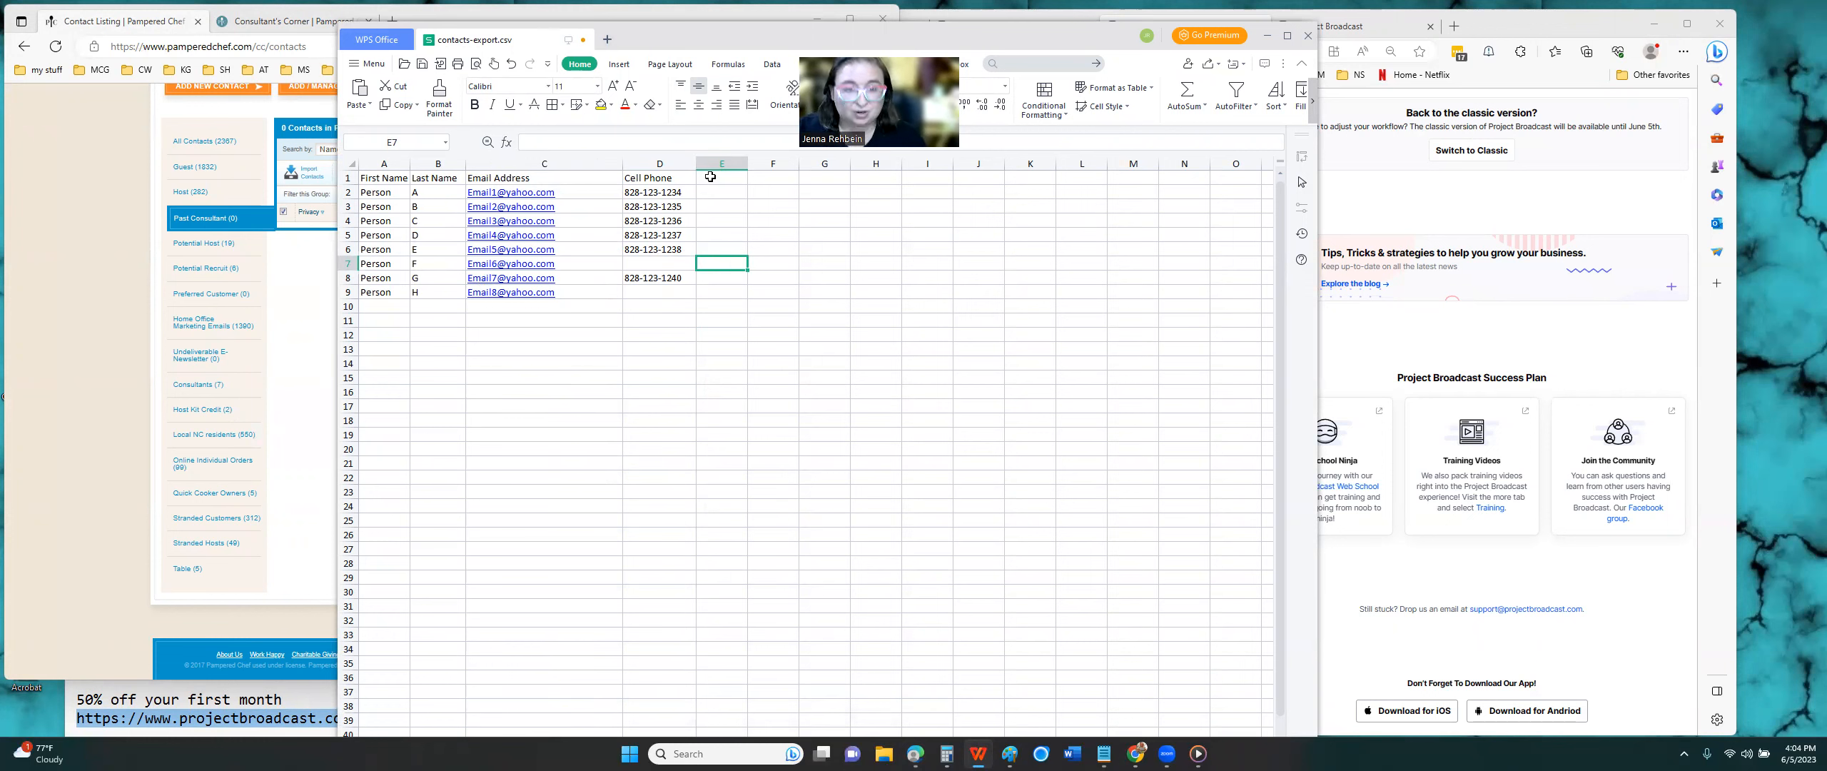
pyautogui.hotkey('ctrl', 'z')
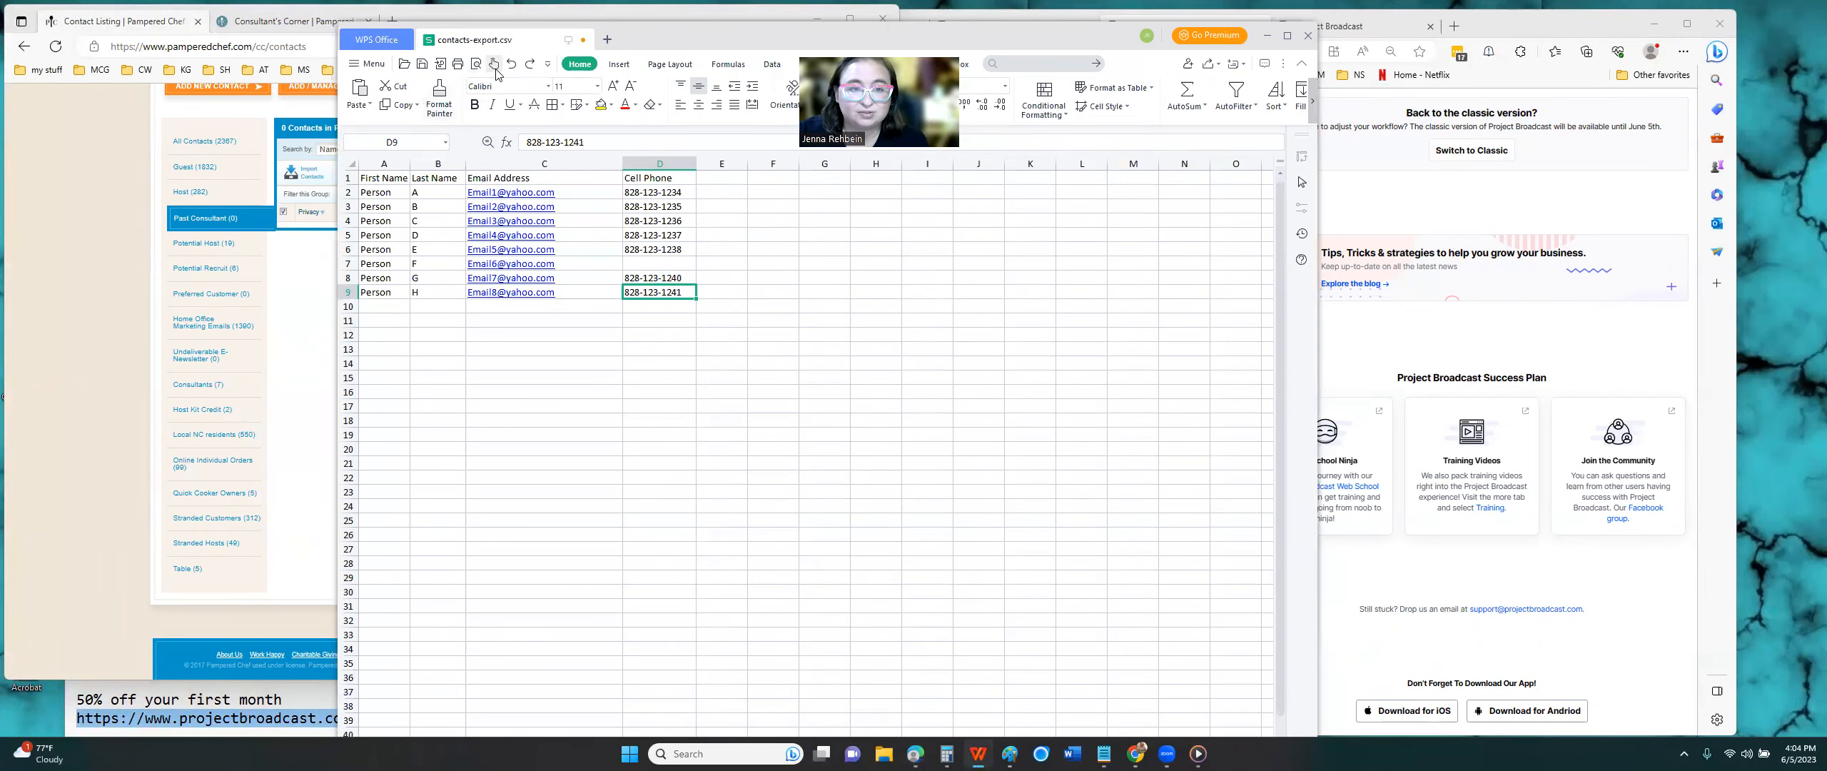
pyautogui.hotkey('ctrl', 'y')
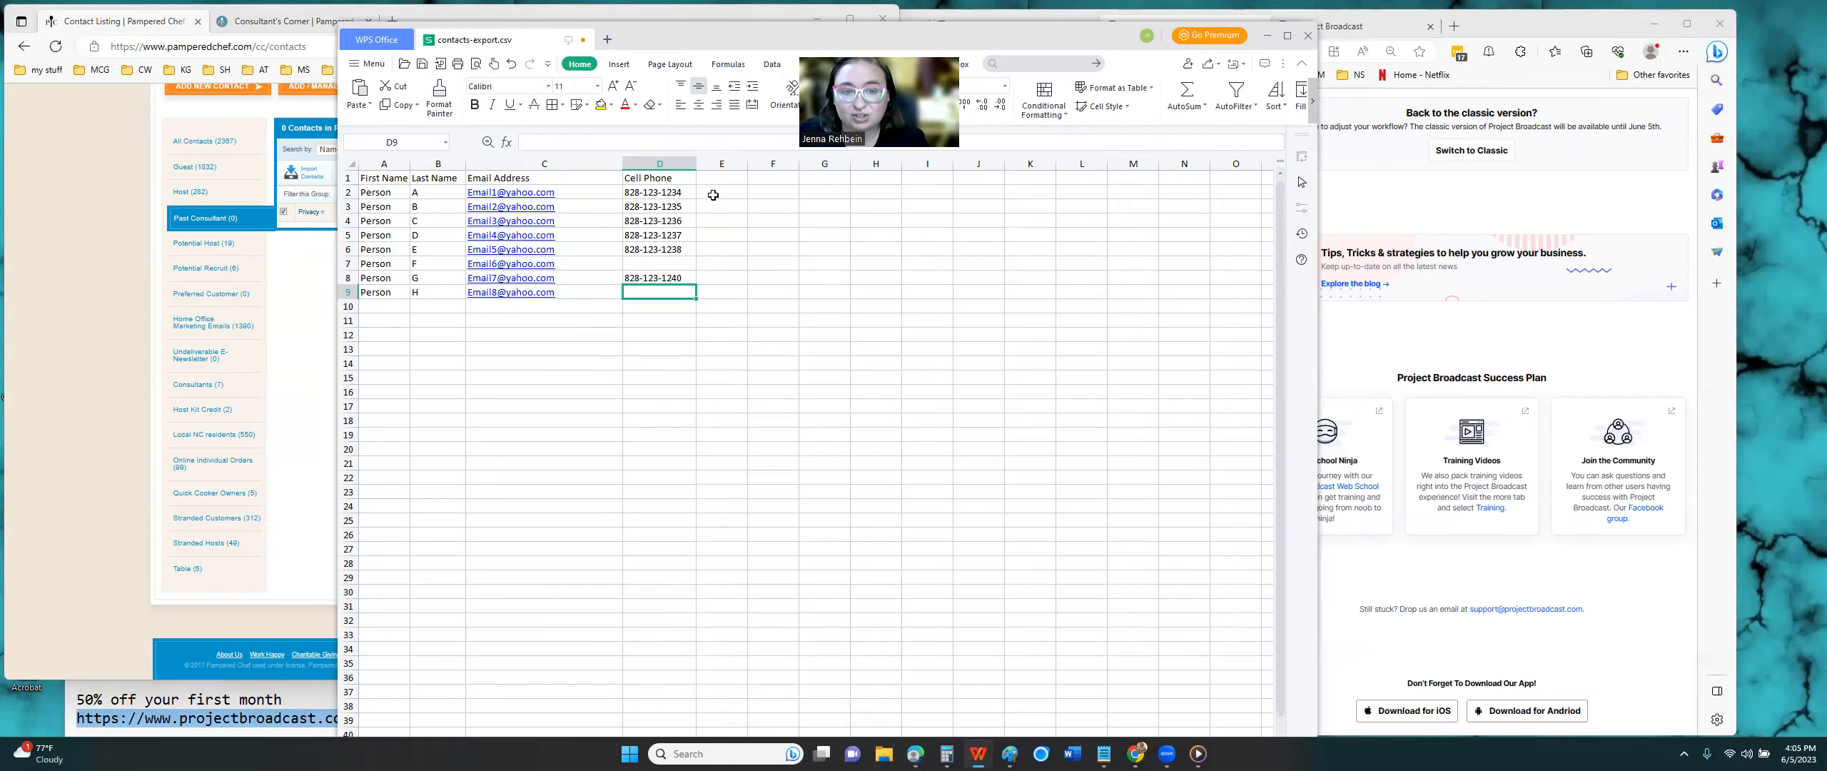
# Mark duplicate entries in the Cell Phone column, comparing by row with the orange highlight color.
pyautogui.click(656, 163)
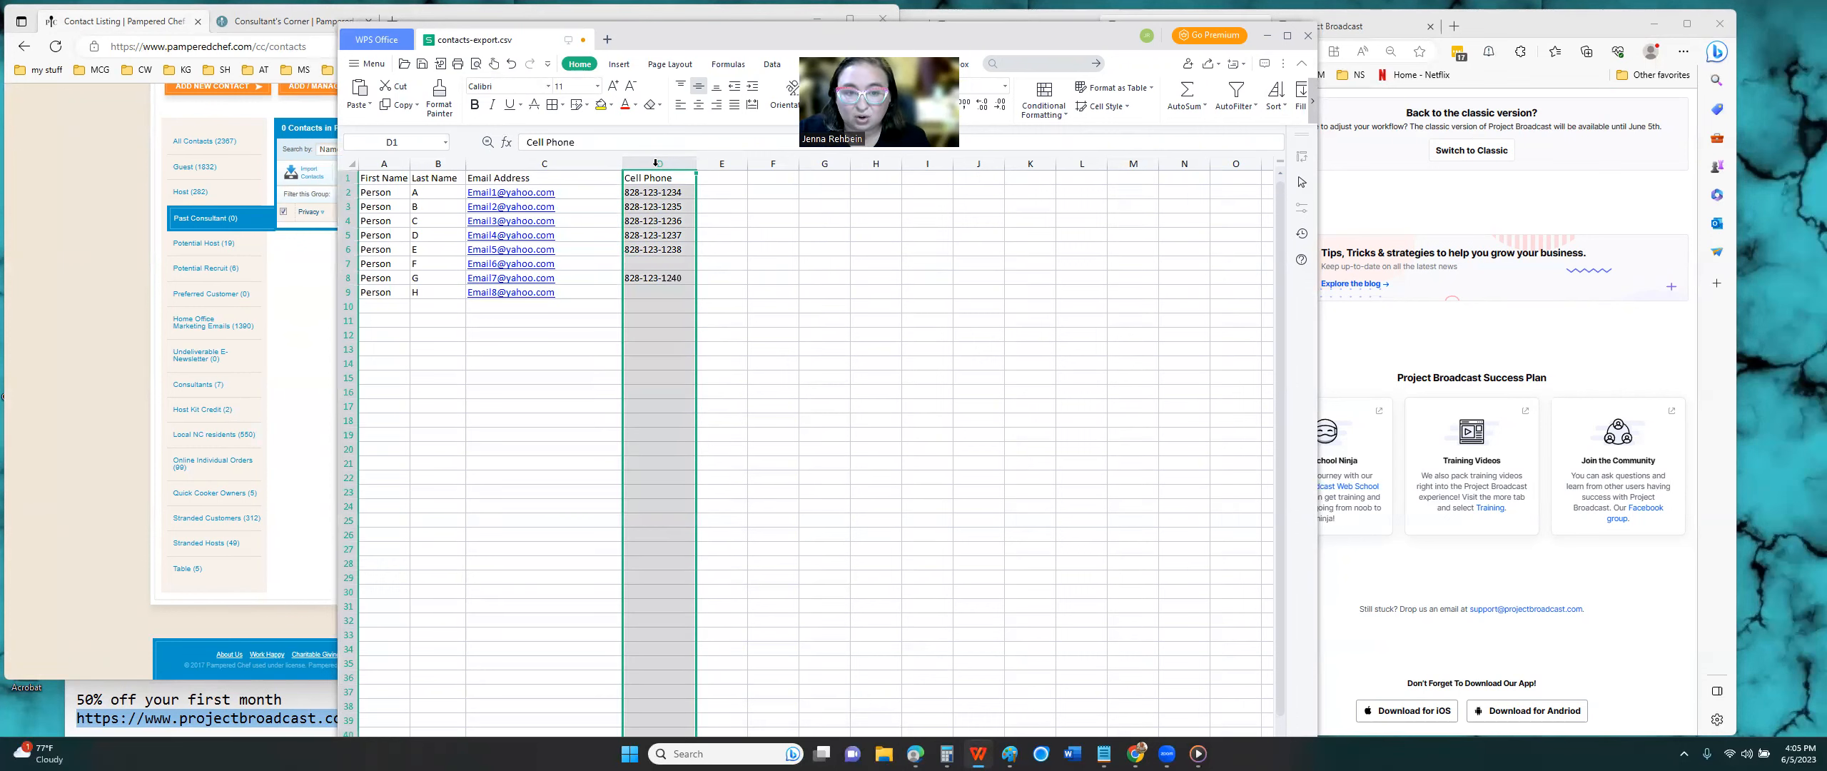
pyautogui.click(1037, 63)
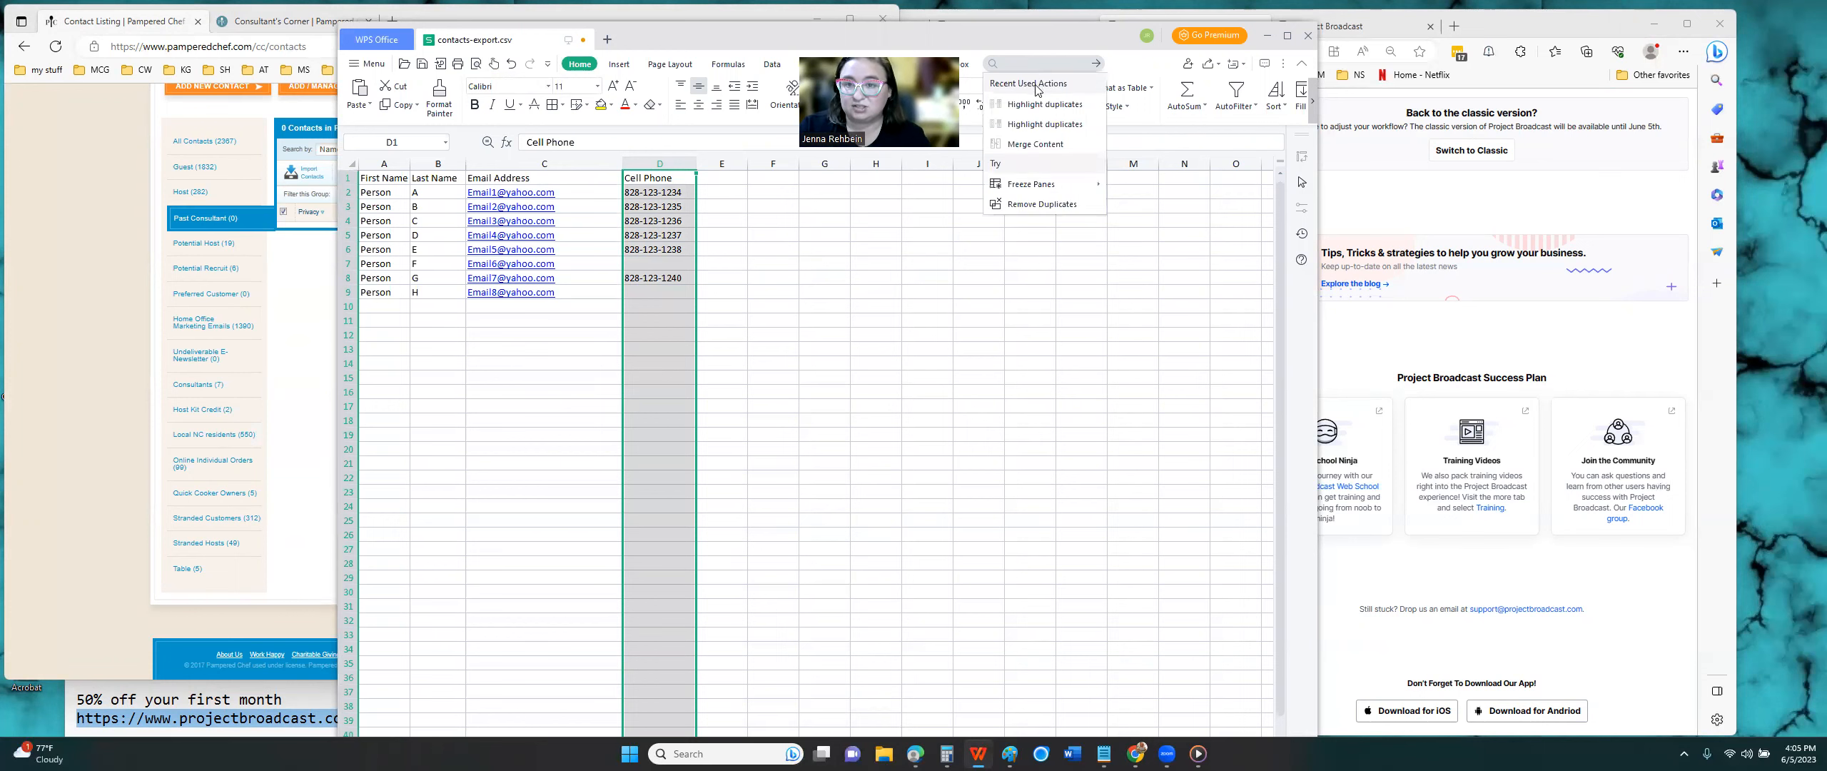
pyautogui.click(1045, 106)
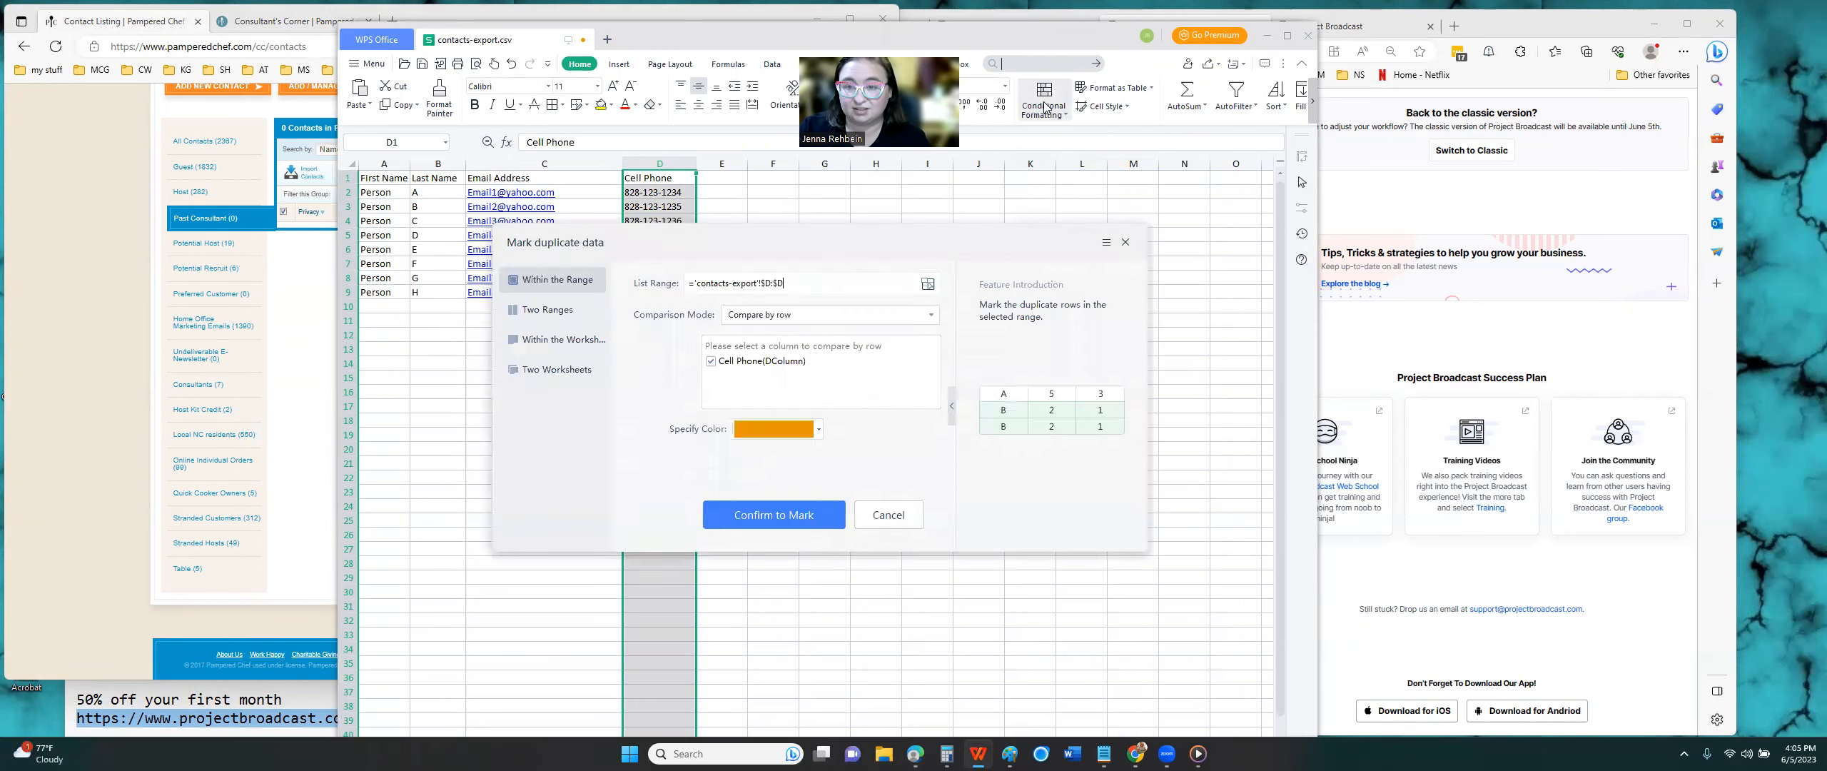
pyautogui.click(795, 516)
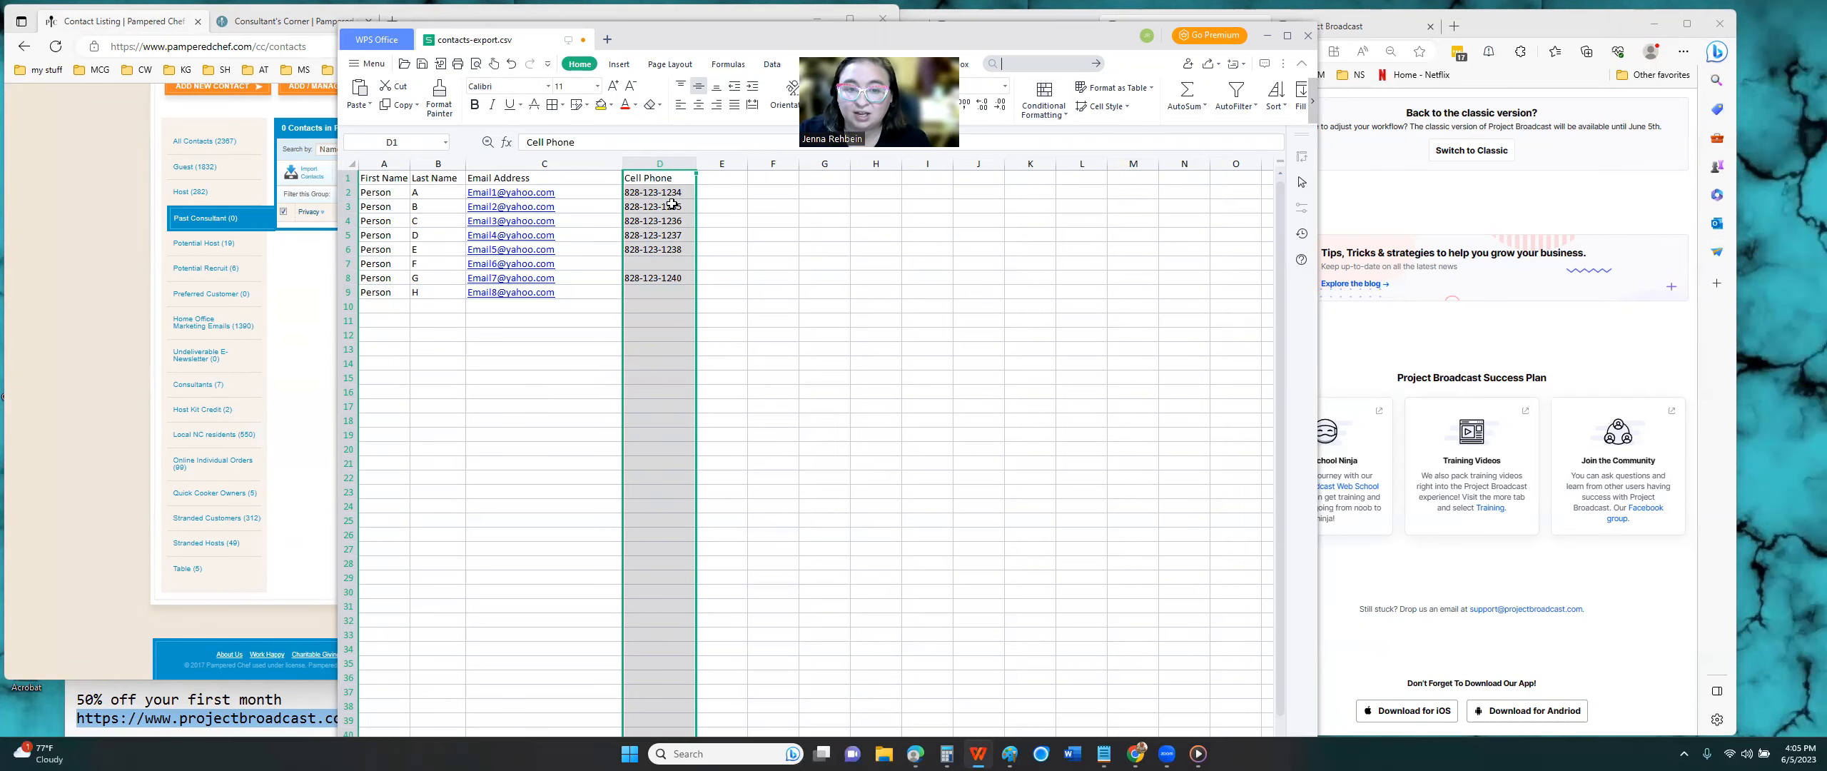
# Delete rows 7 and 9, the contacts without a cell phone number.
pyautogui.click(666, 262)
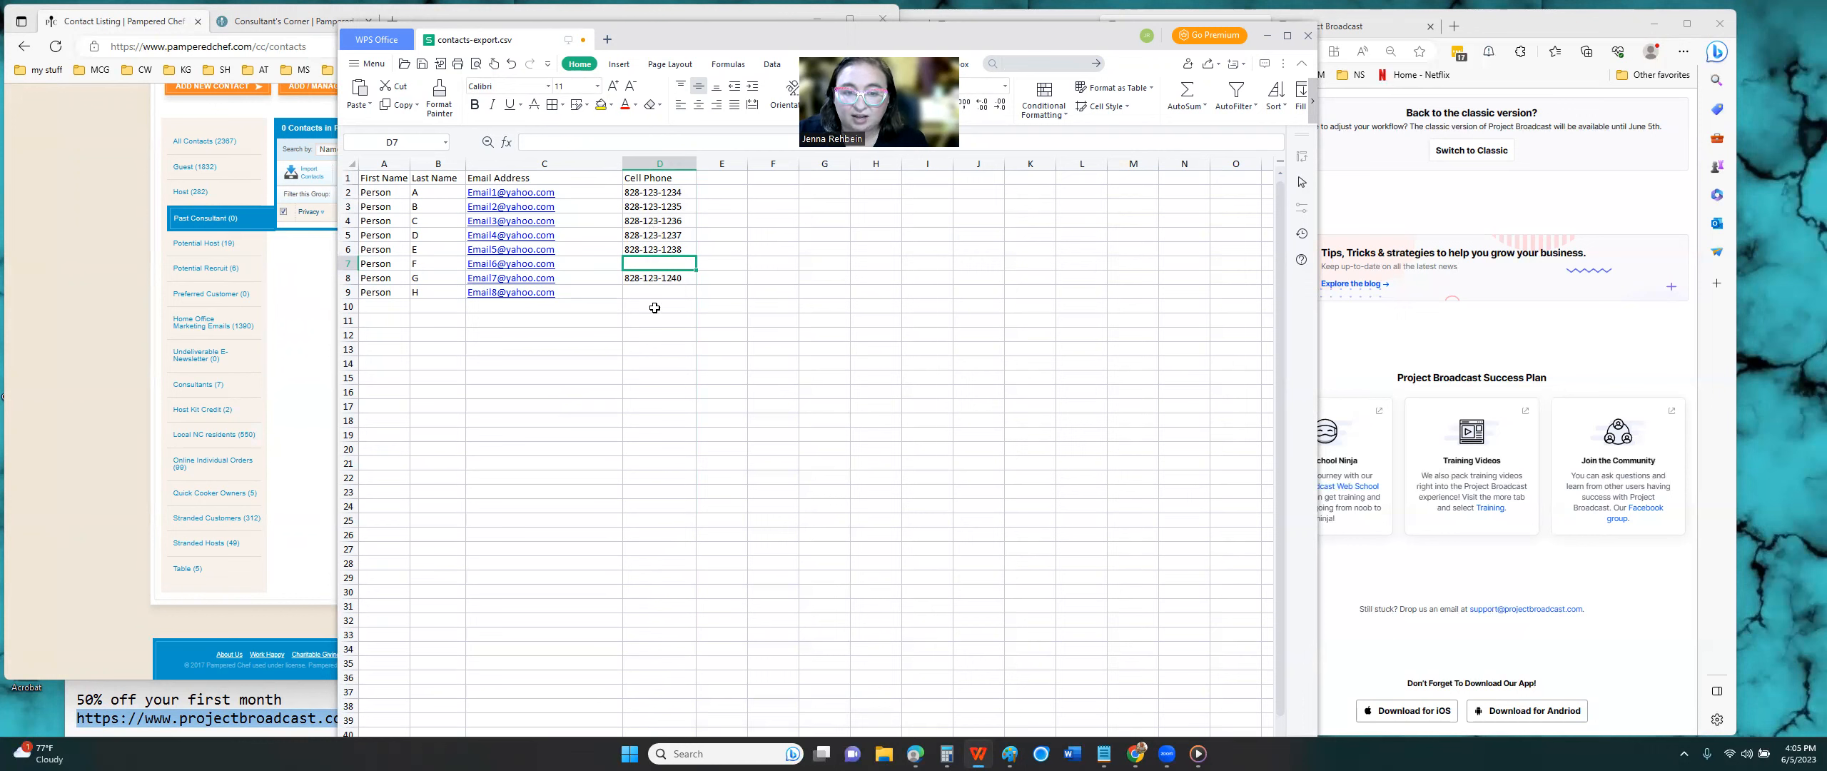
pyautogui.click(348, 264)
pyautogui.click(348, 293)
pyautogui.rightClick(349, 294)
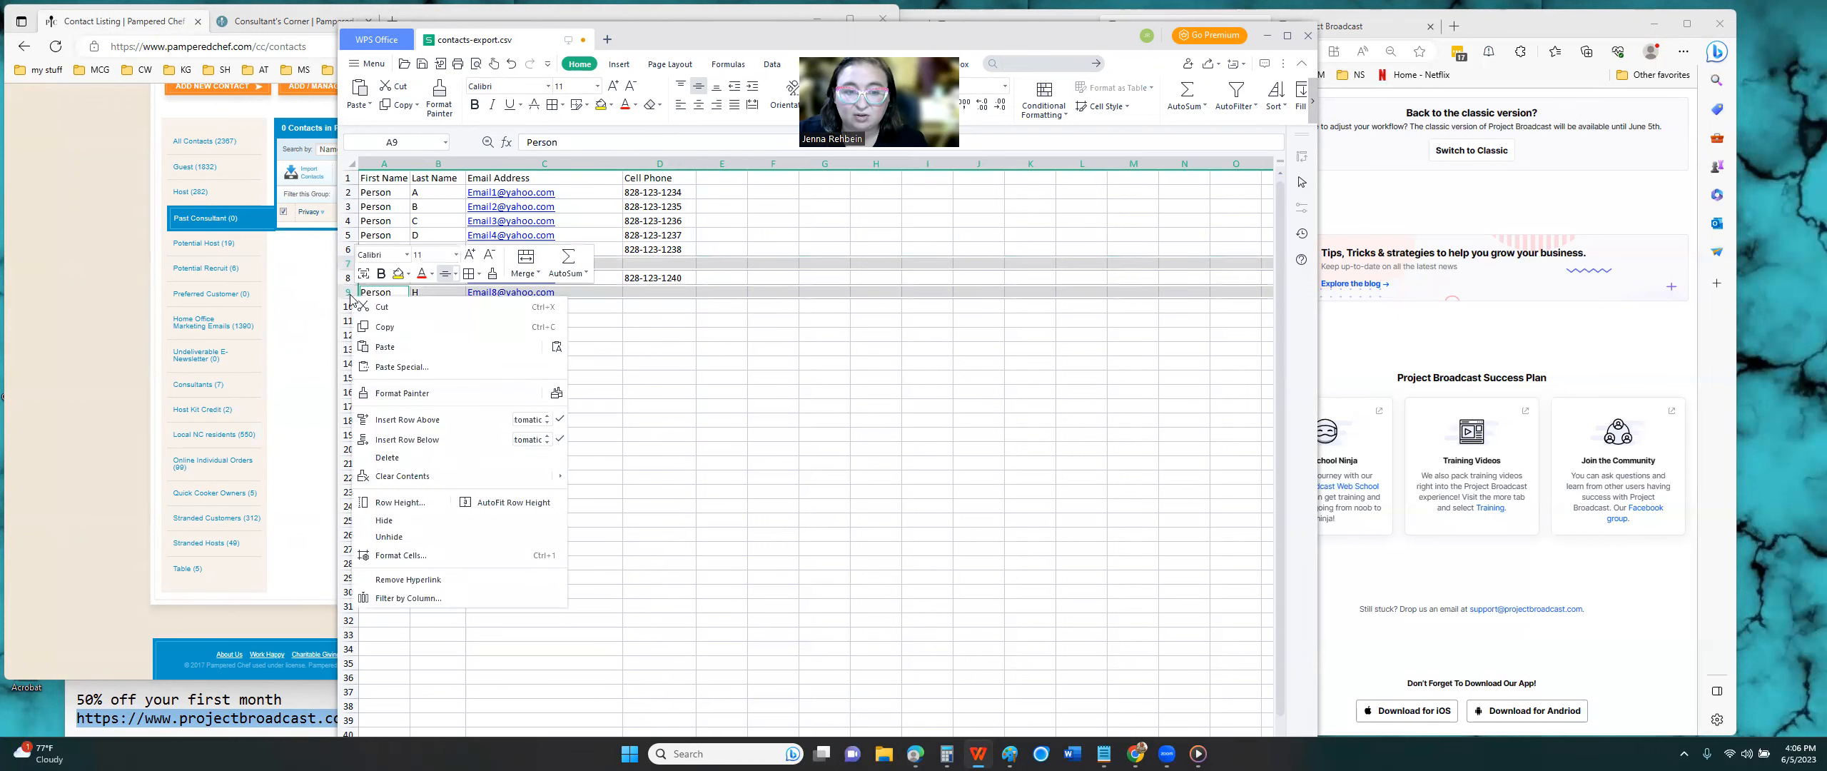
pyautogui.click(389, 458)
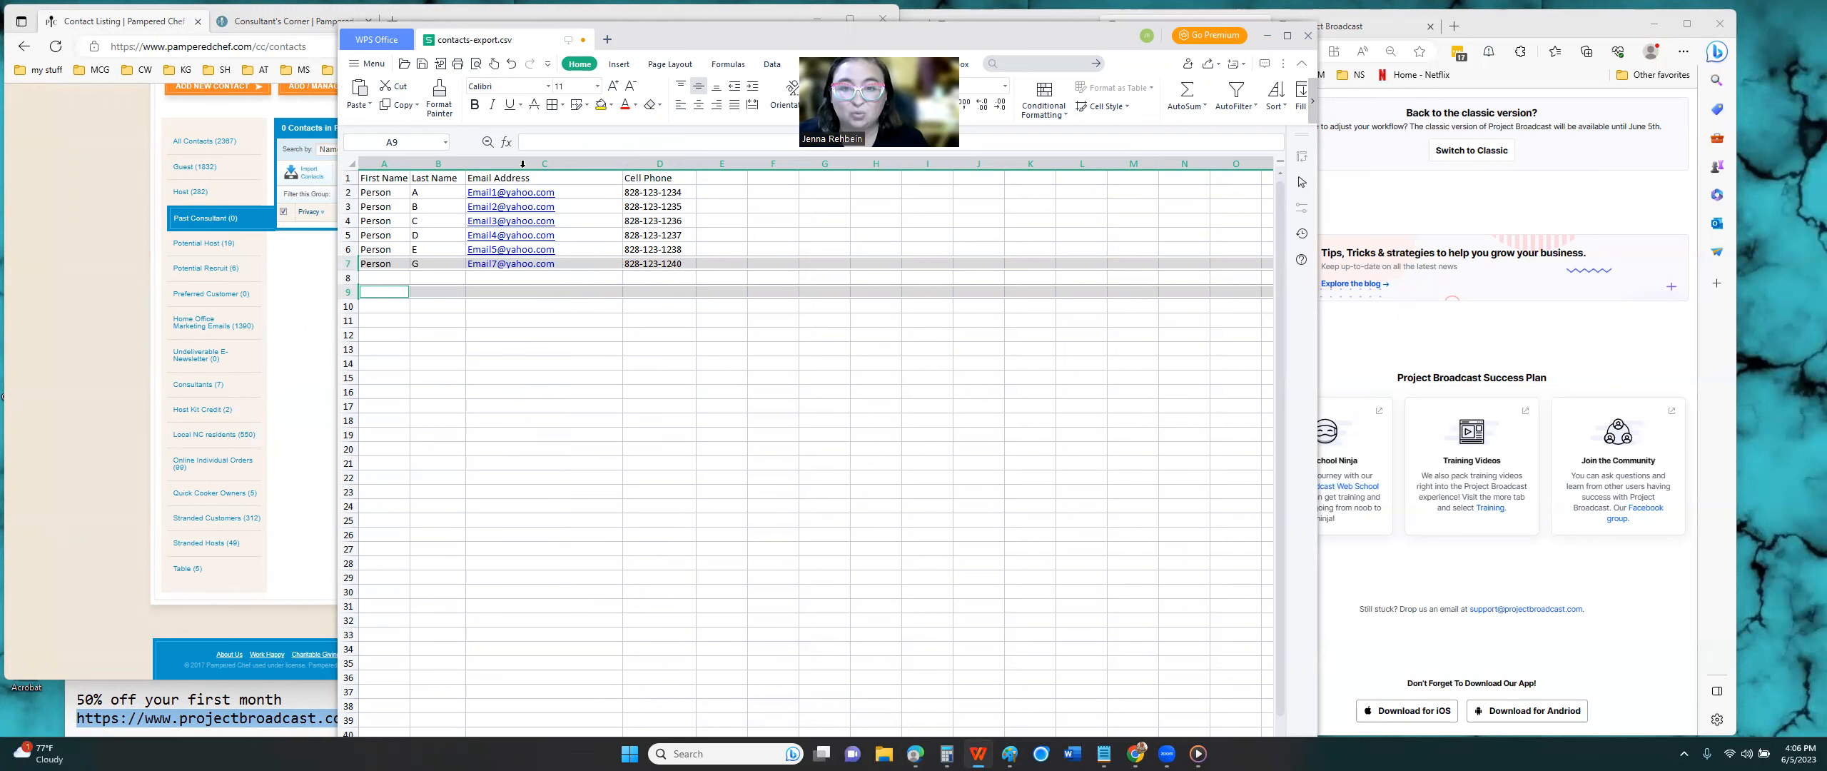
pyautogui.click(538, 312)
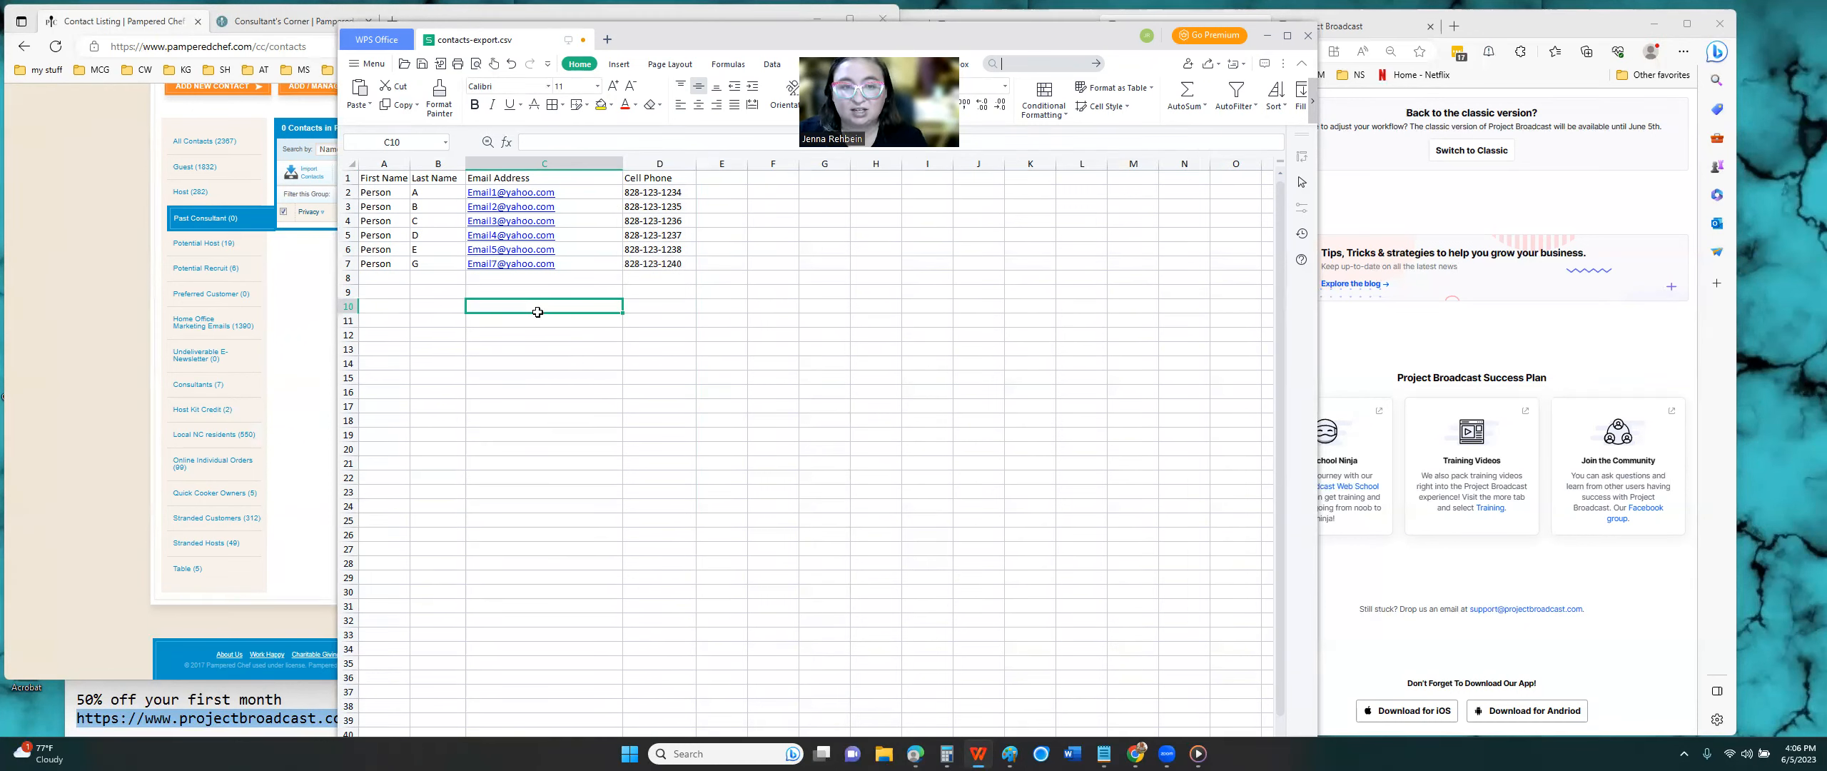
# Save contacts-export.csv in its current CSV format and minimize the spreadsheet.
pyautogui.click(420, 65)
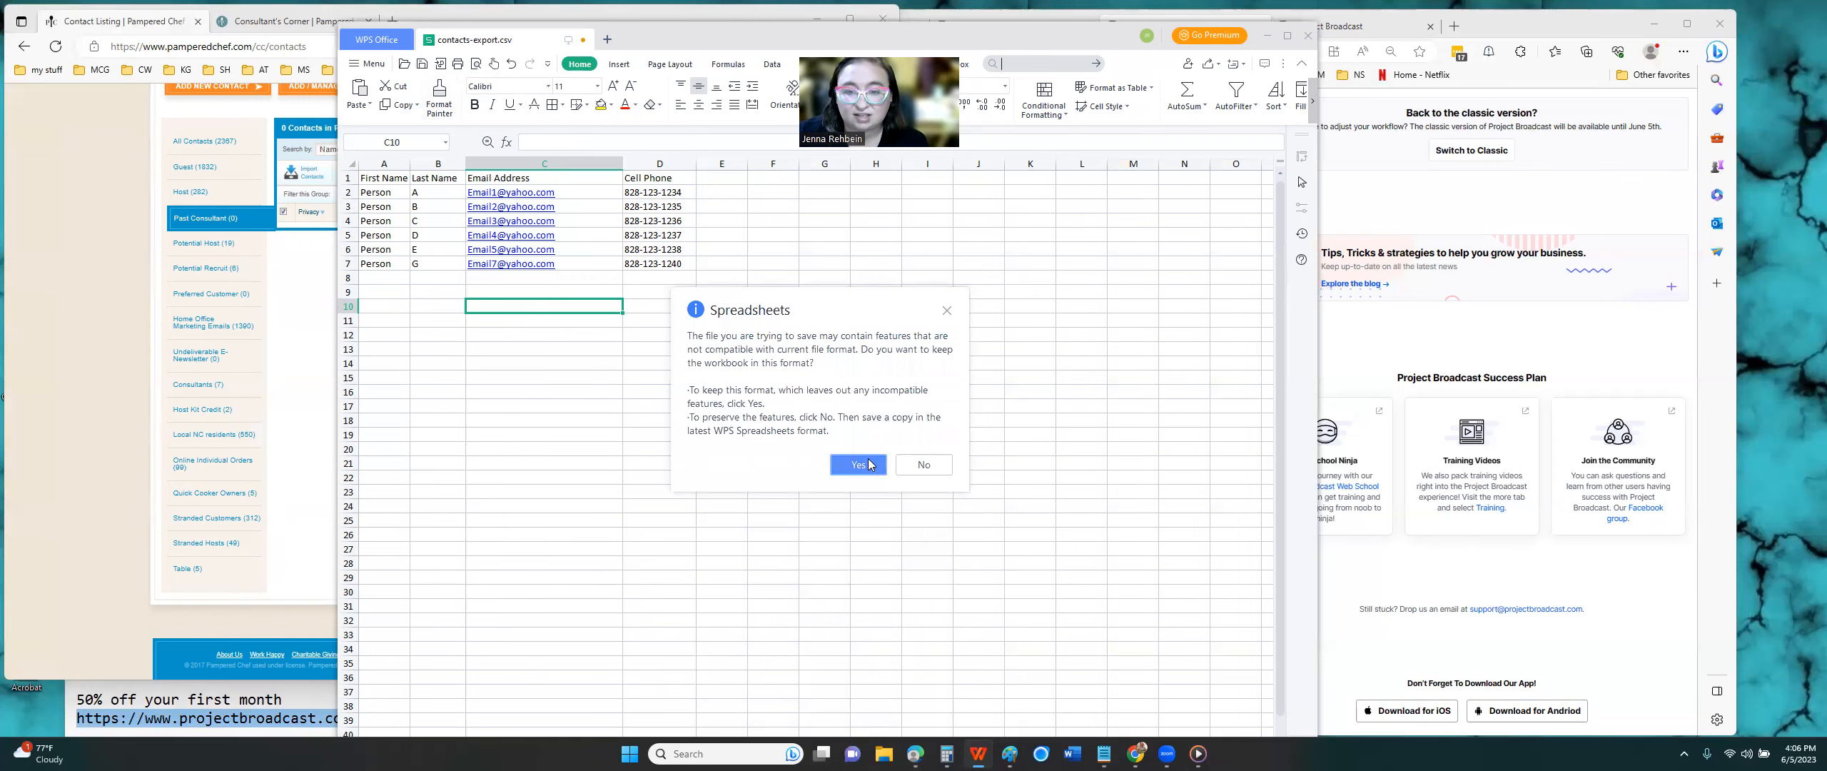
pyautogui.click(861, 464)
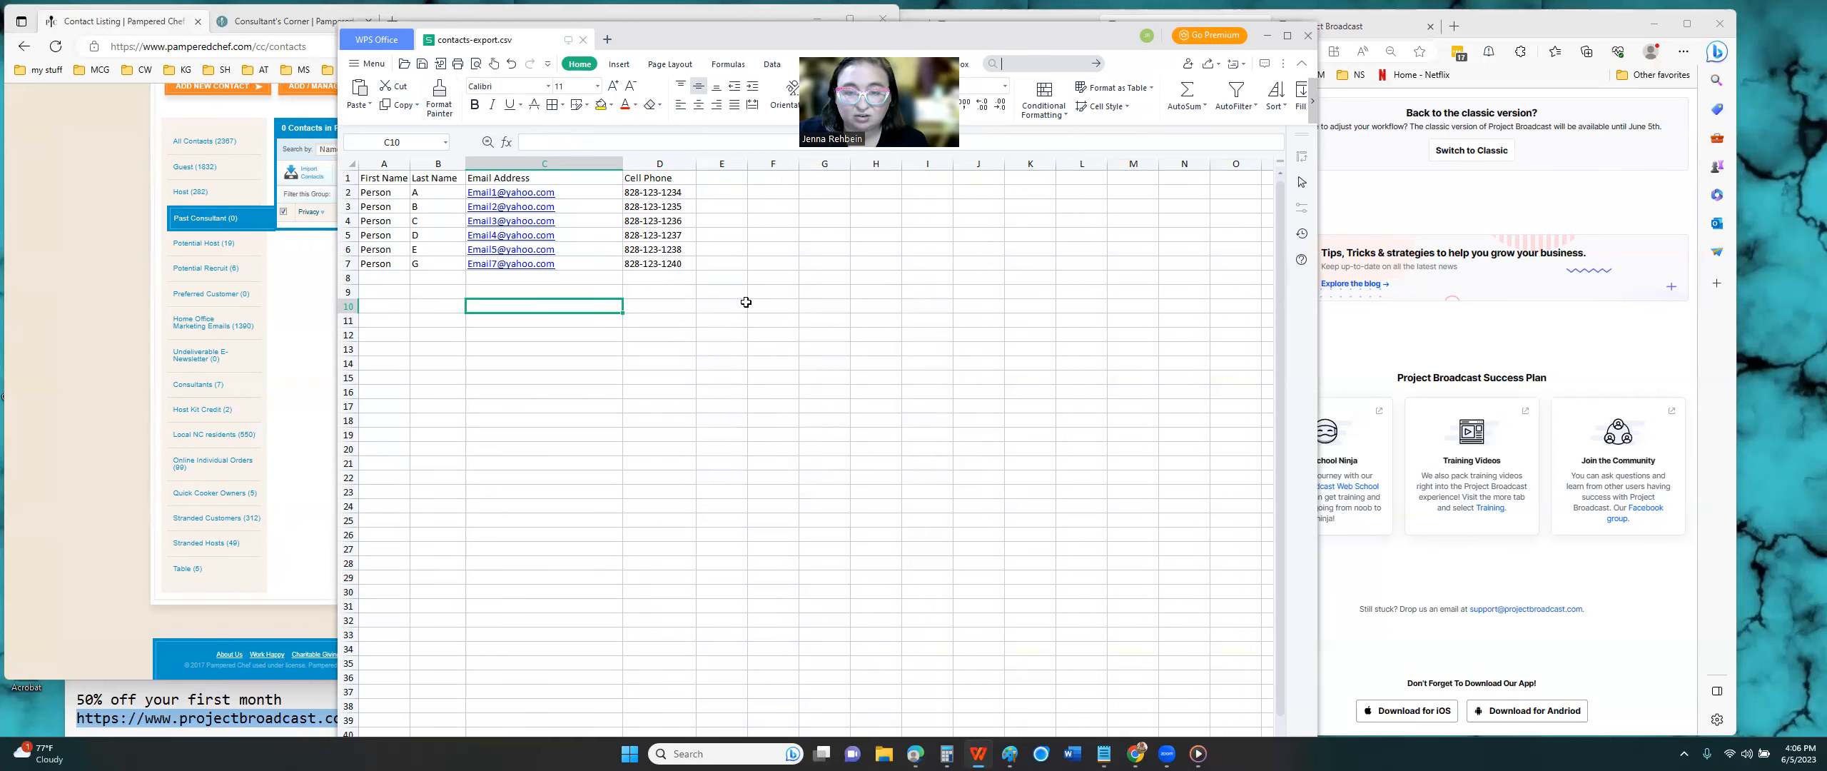
pyautogui.click(1271, 41)
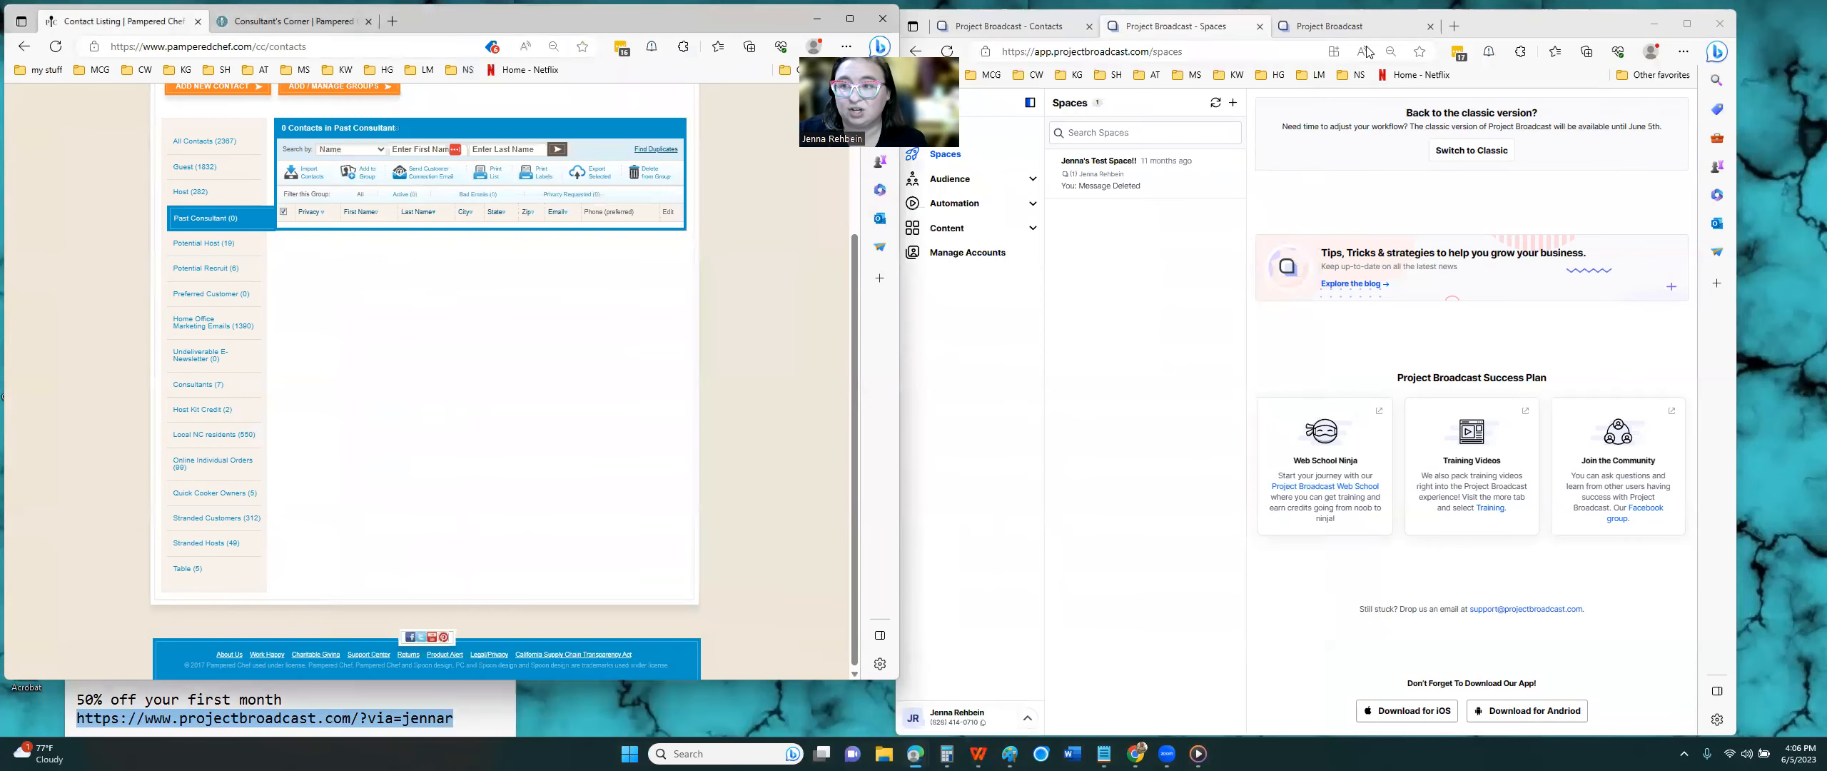
# Bring up the Import Contacts mapping page for contacts-export.csv in Project Broadcast.
pyautogui.click(1526, 25)
pyautogui.click(1009, 26)
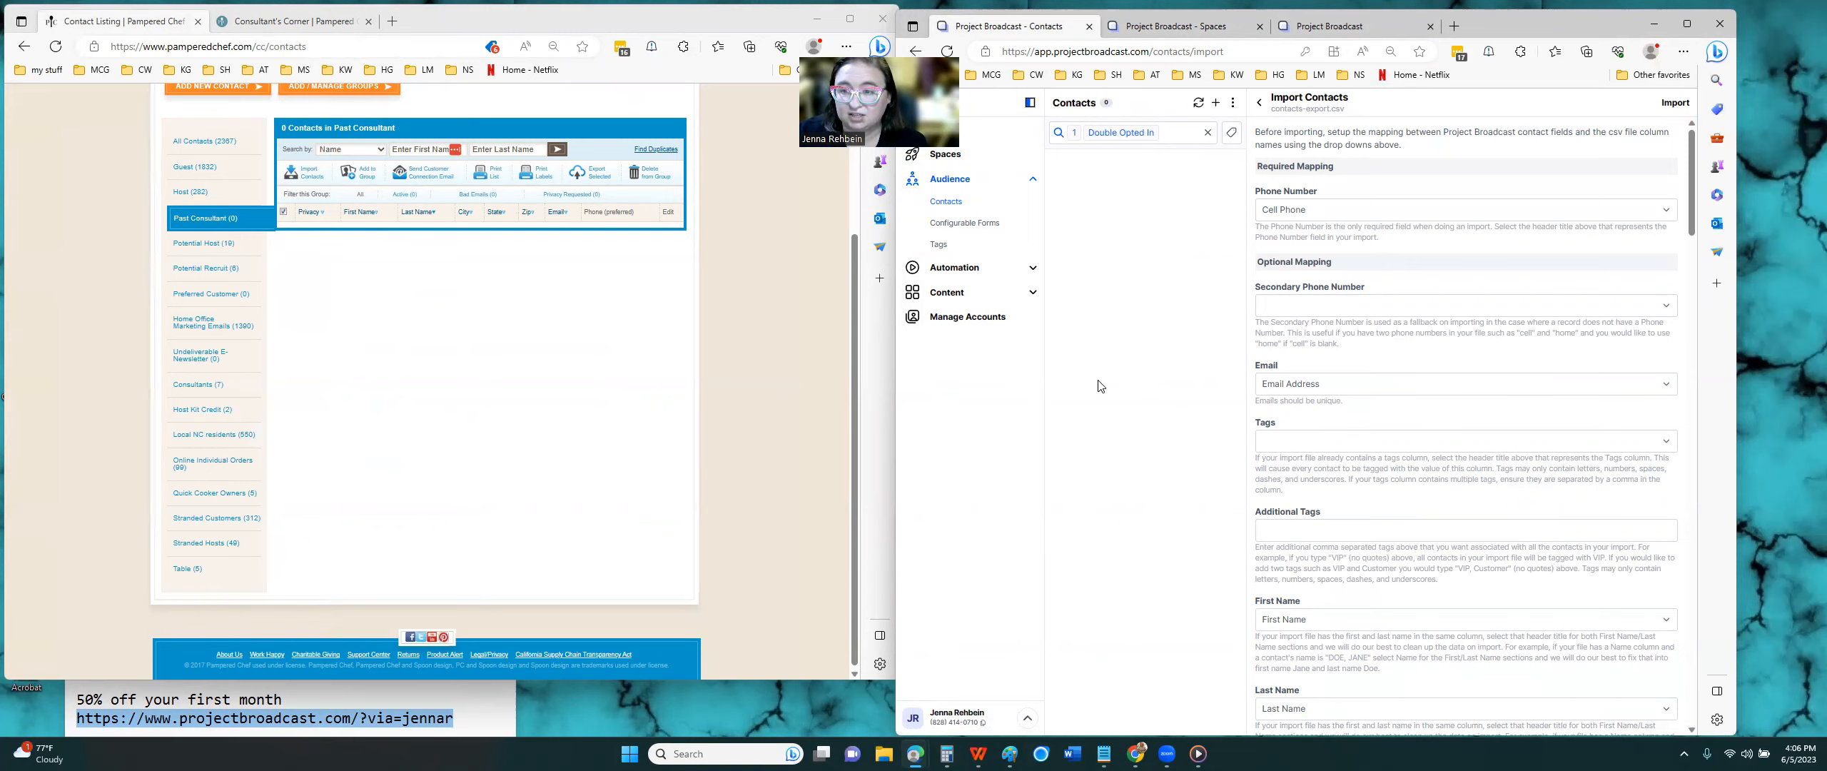
pyautogui.click(1234, 107)
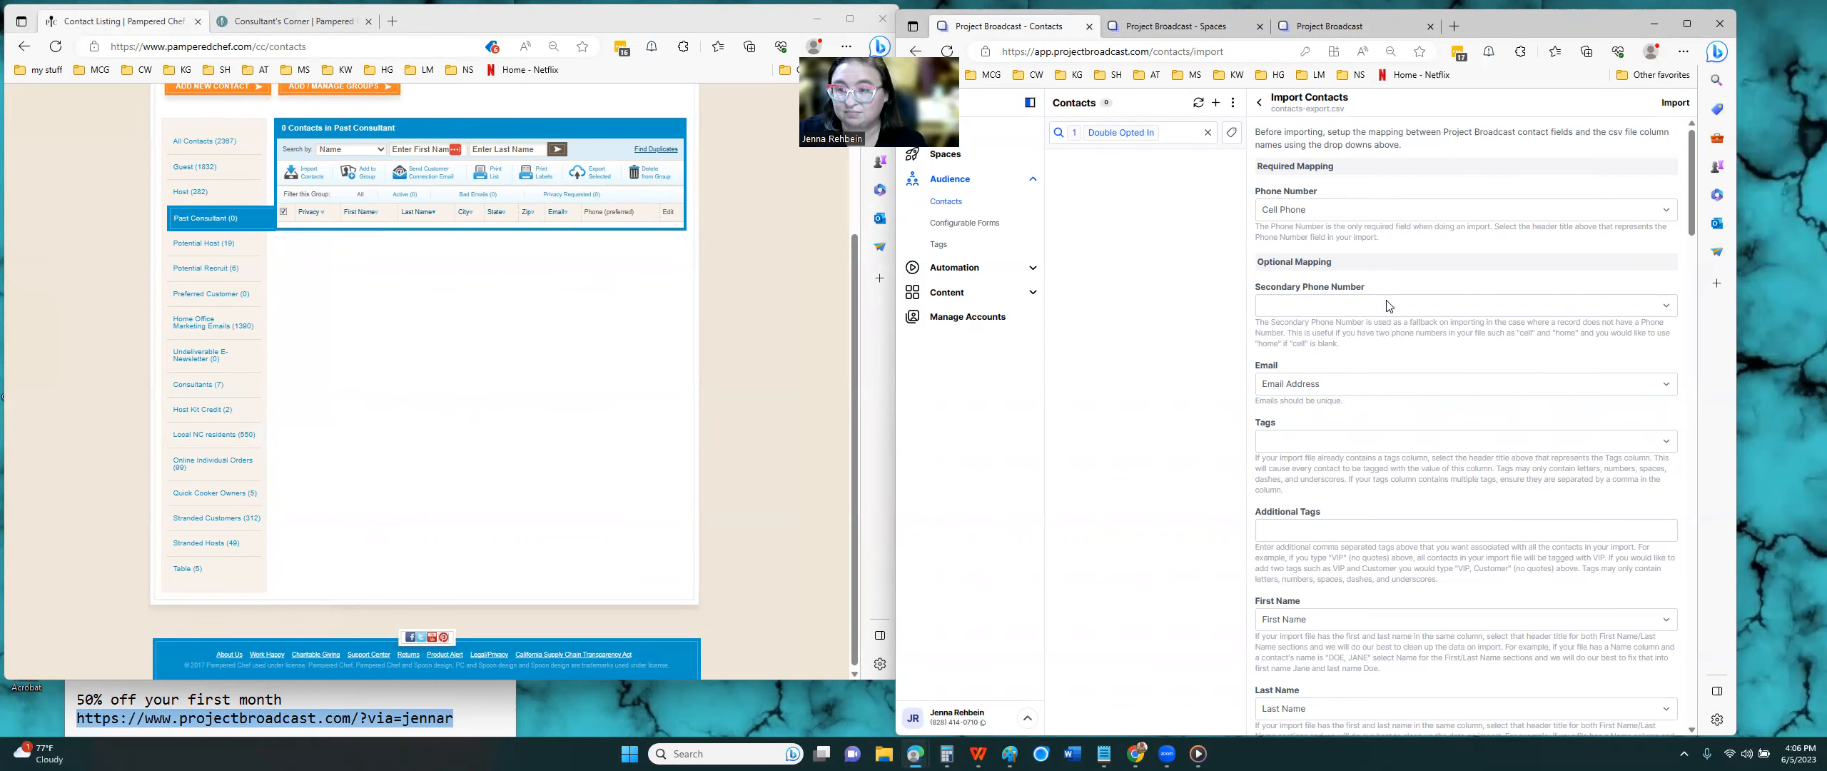
# Review the column choices for the Phone Number, Email and Tags mappings, leaving each mapping as it is.
pyautogui.click(1418, 210)
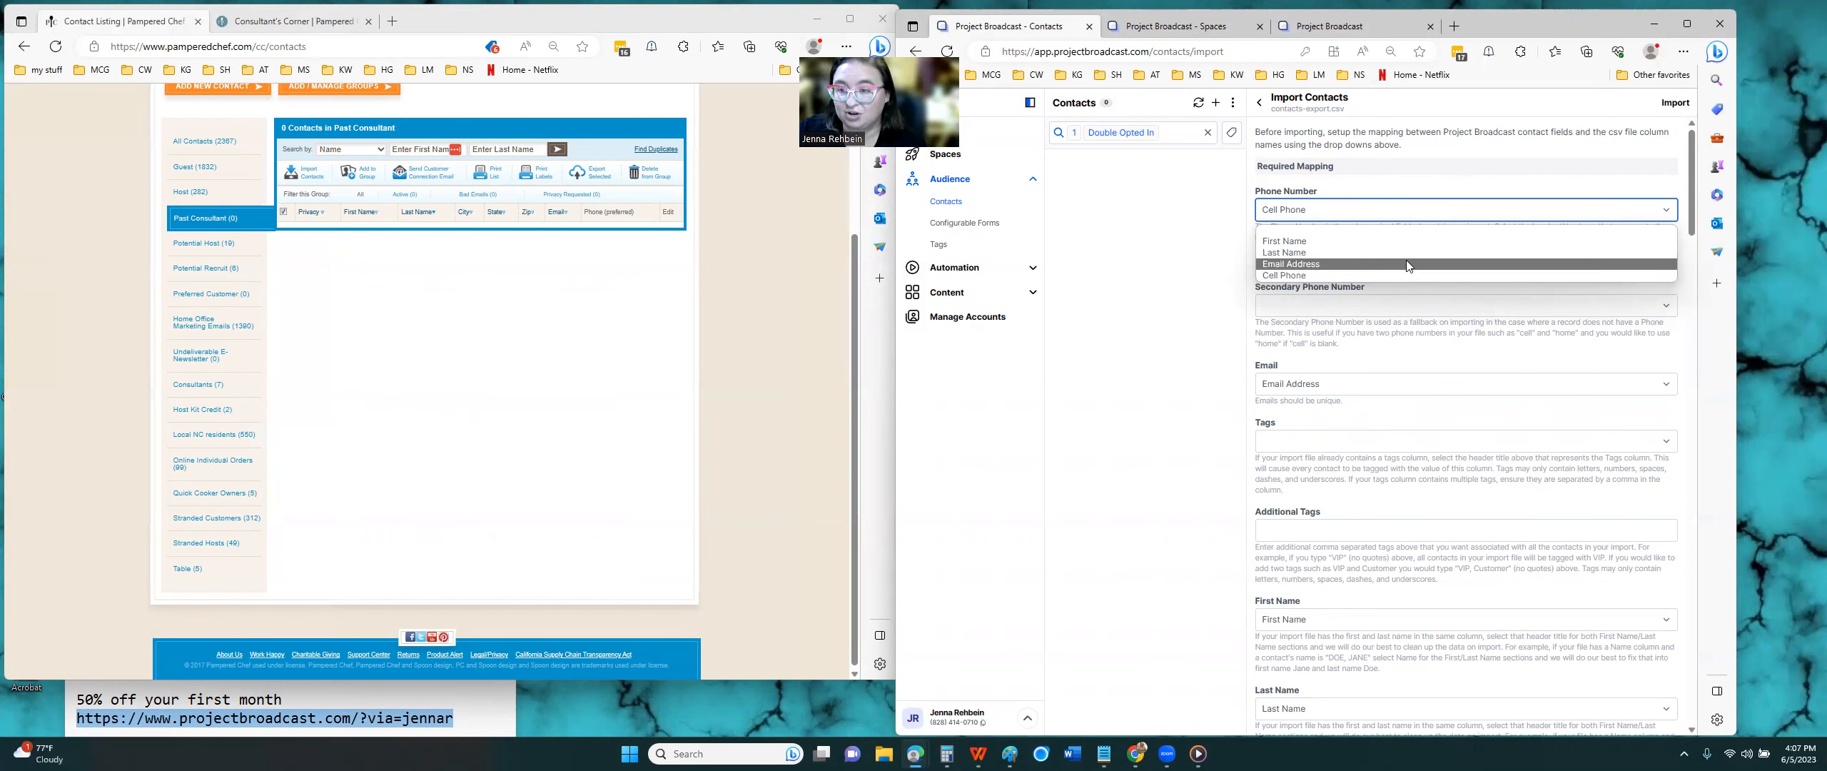
pyautogui.click(1407, 213)
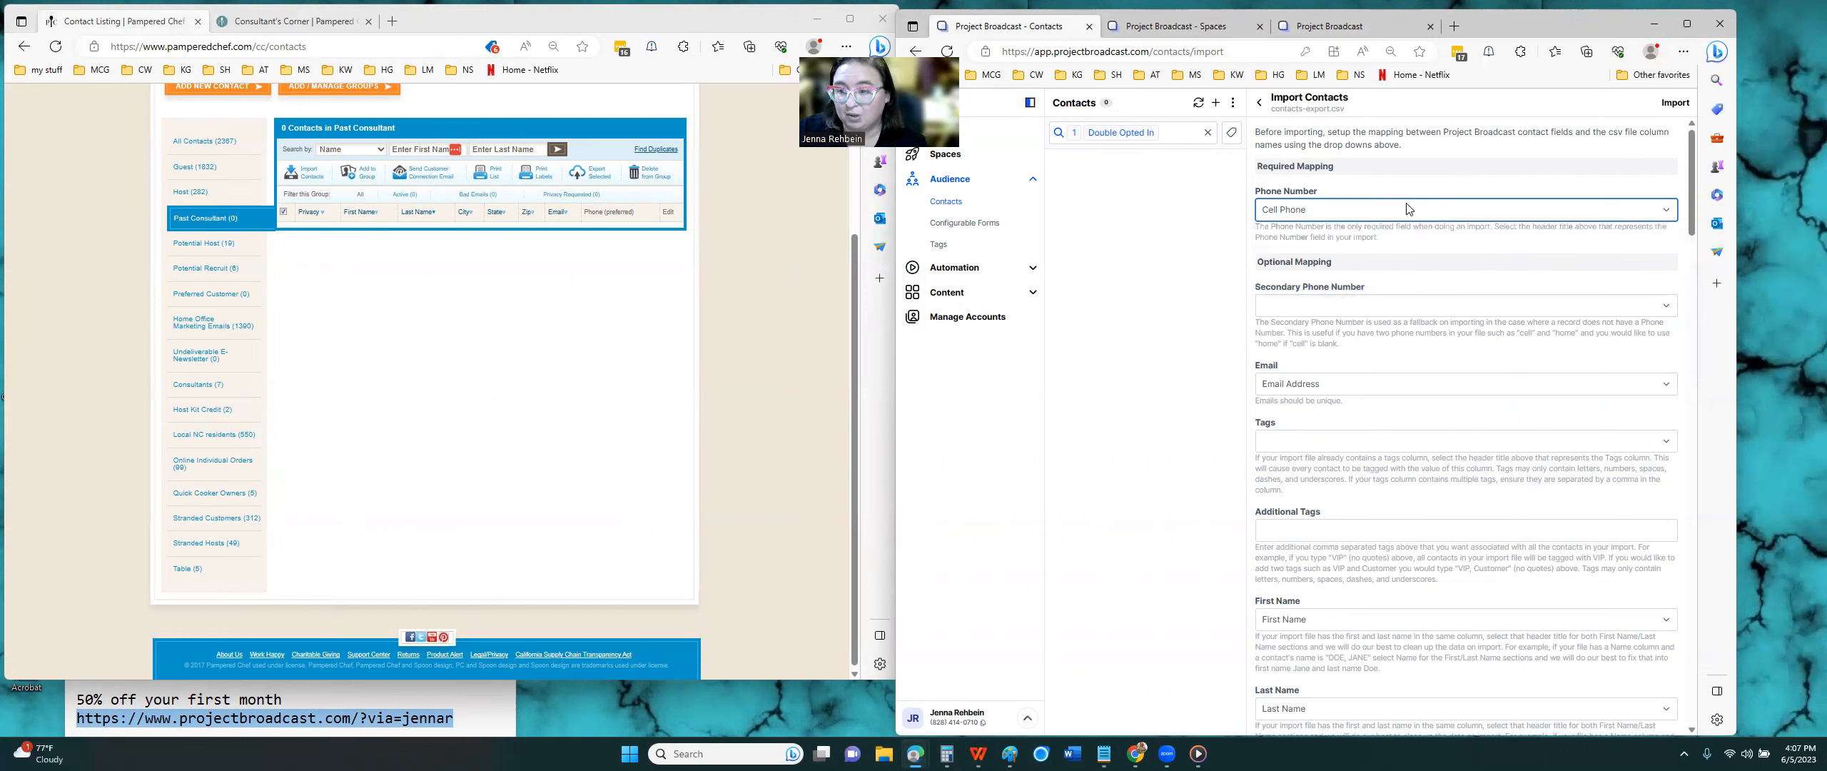
pyautogui.scroll(-1, 1421, 239)
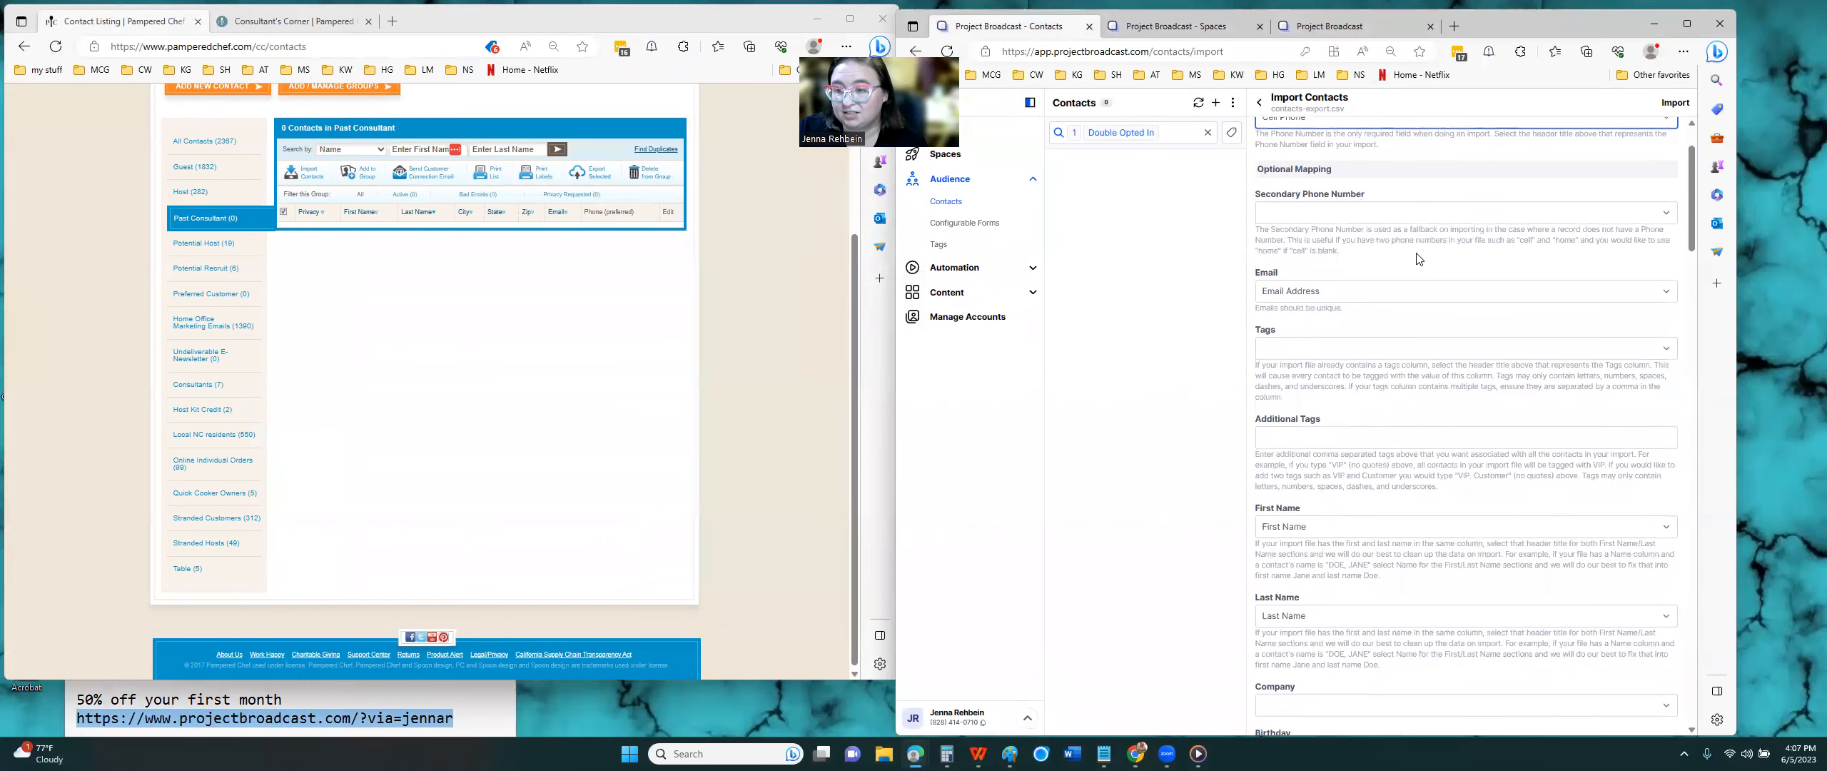
pyautogui.click(1376, 297)
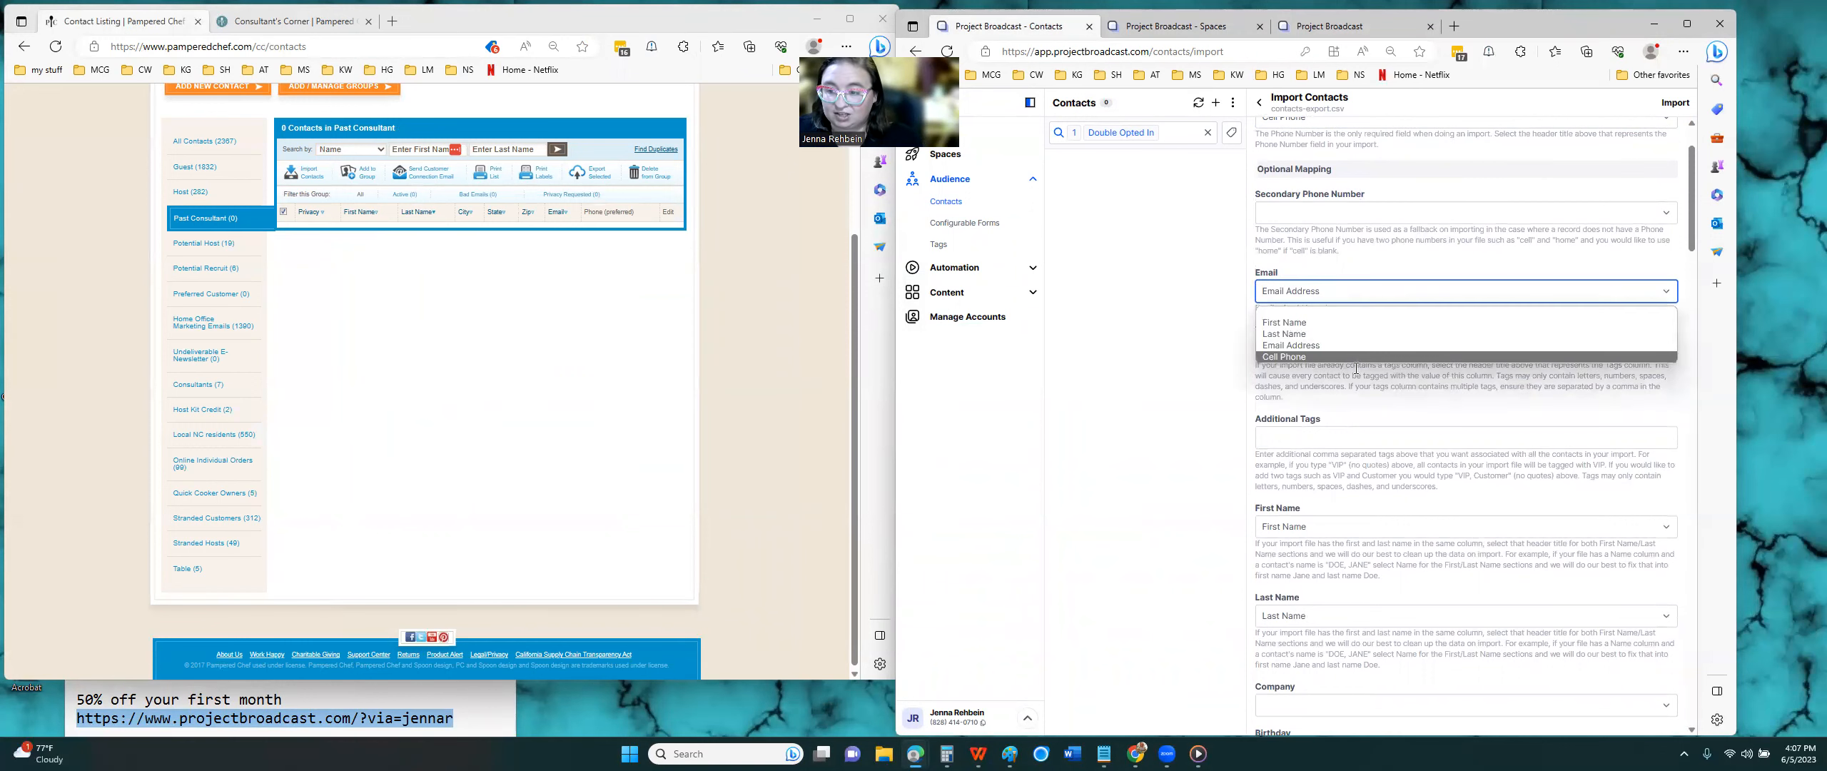
pyautogui.click(1363, 304)
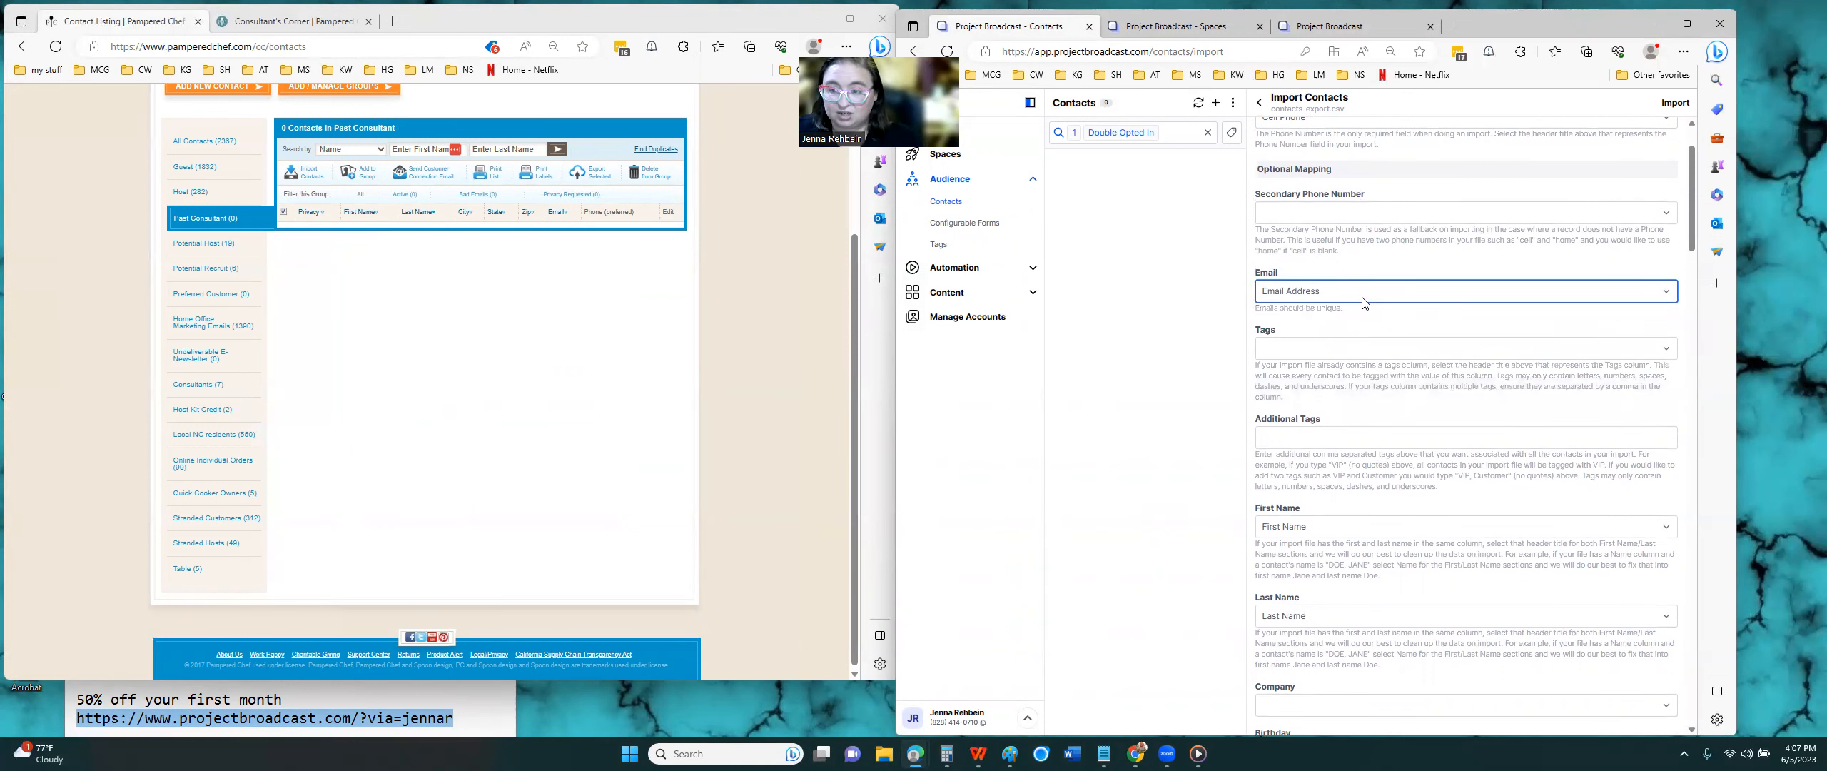
pyautogui.scroll(-1, 1363, 303)
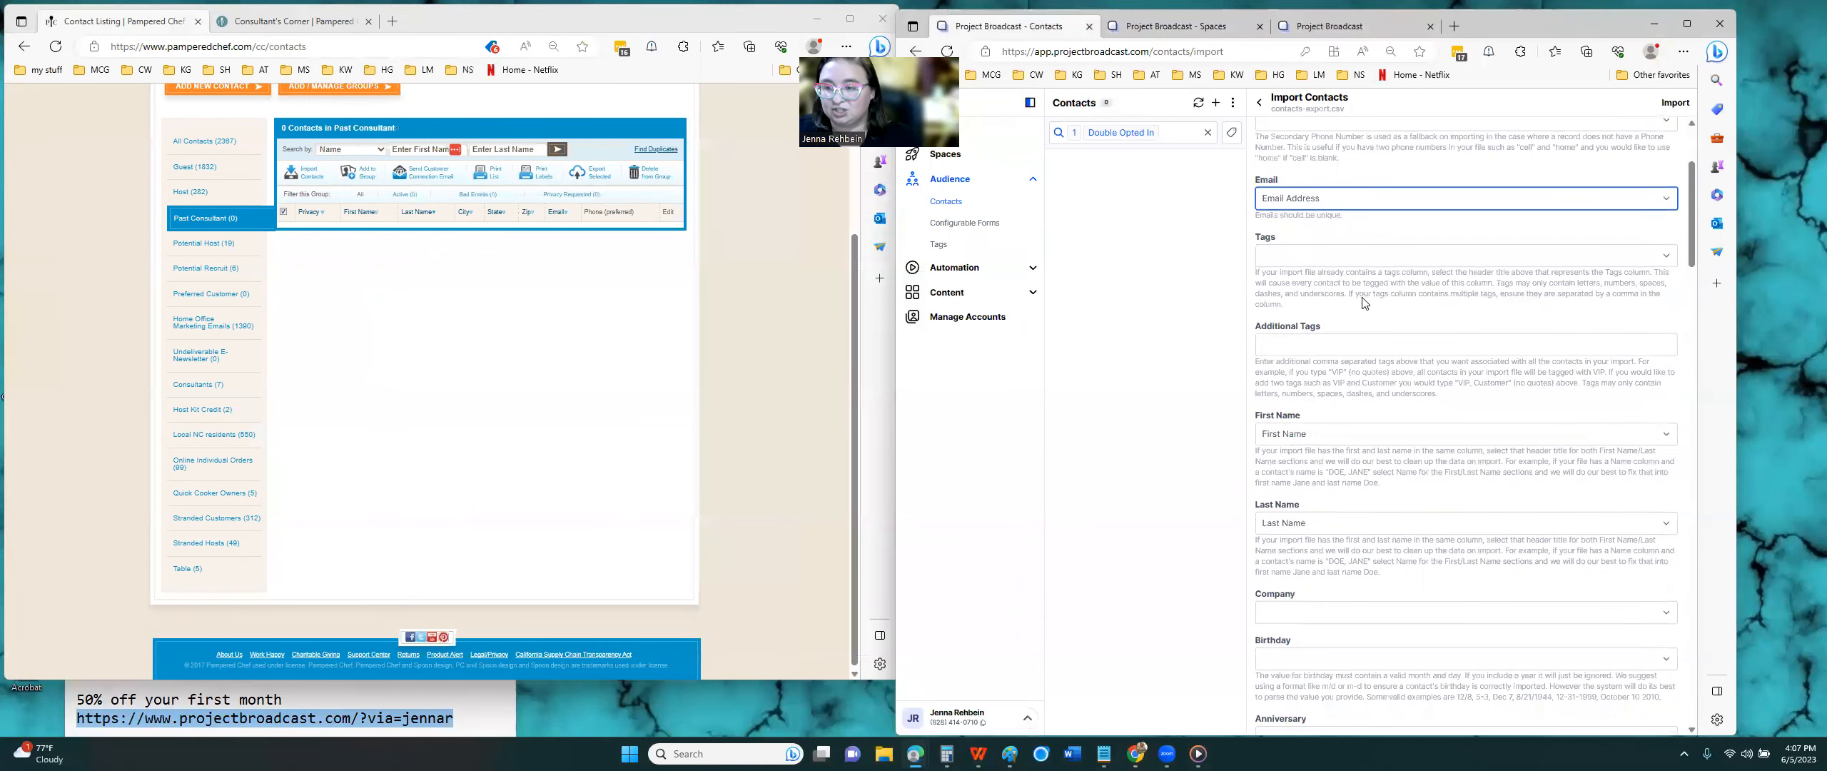
pyautogui.click(1351, 258)
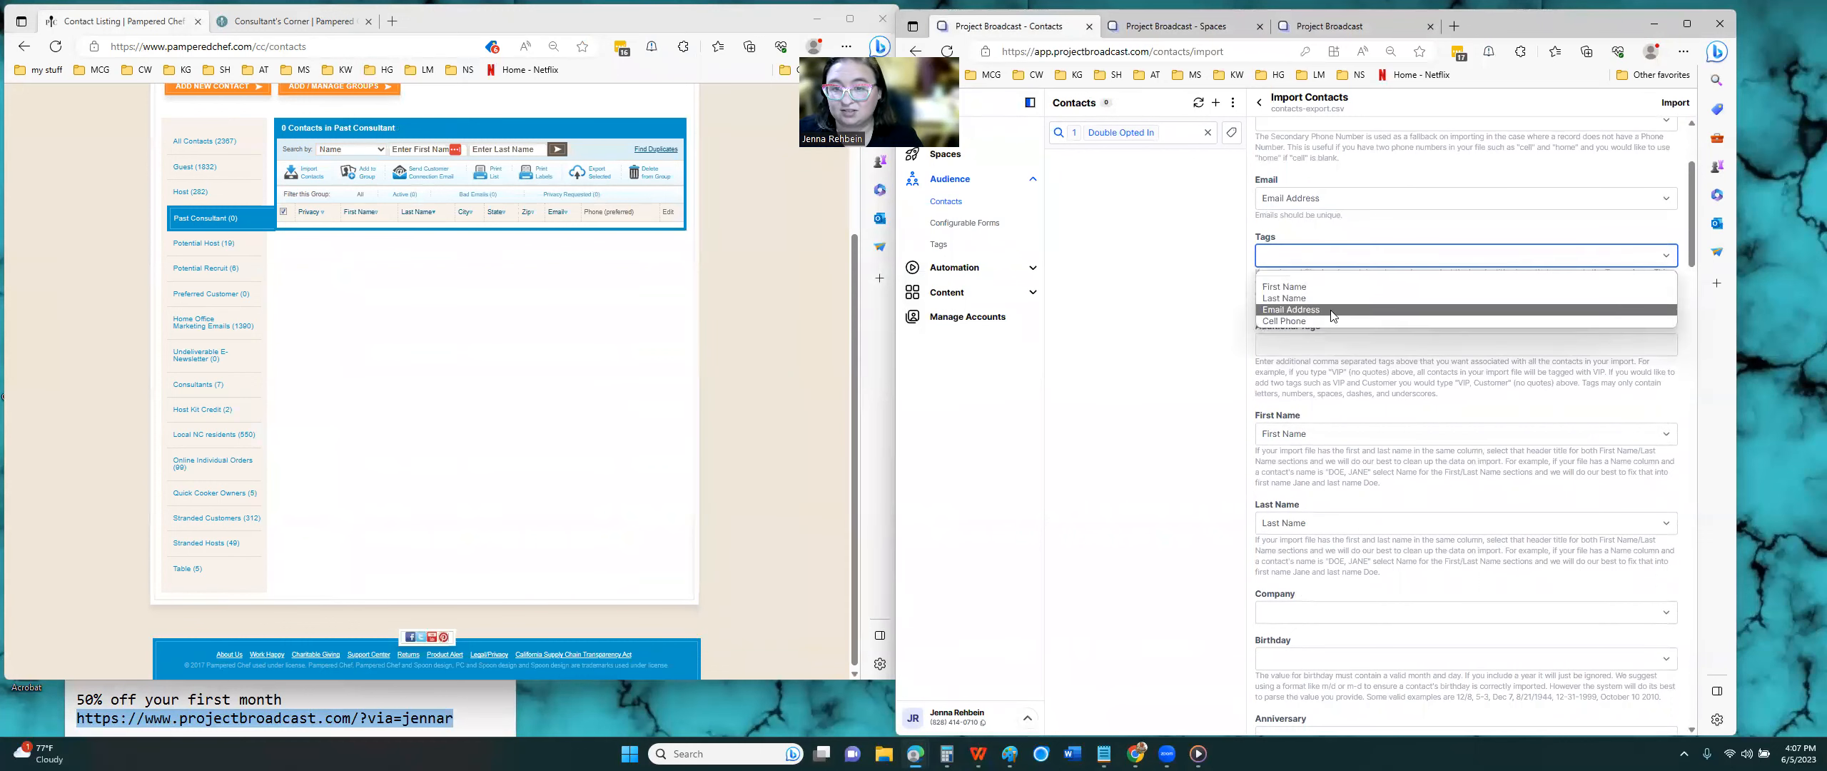
pyautogui.click(1330, 257)
# Enter Customer Imported as the additional tag for the import and replace it with Delete.
pyautogui.click(1295, 346)
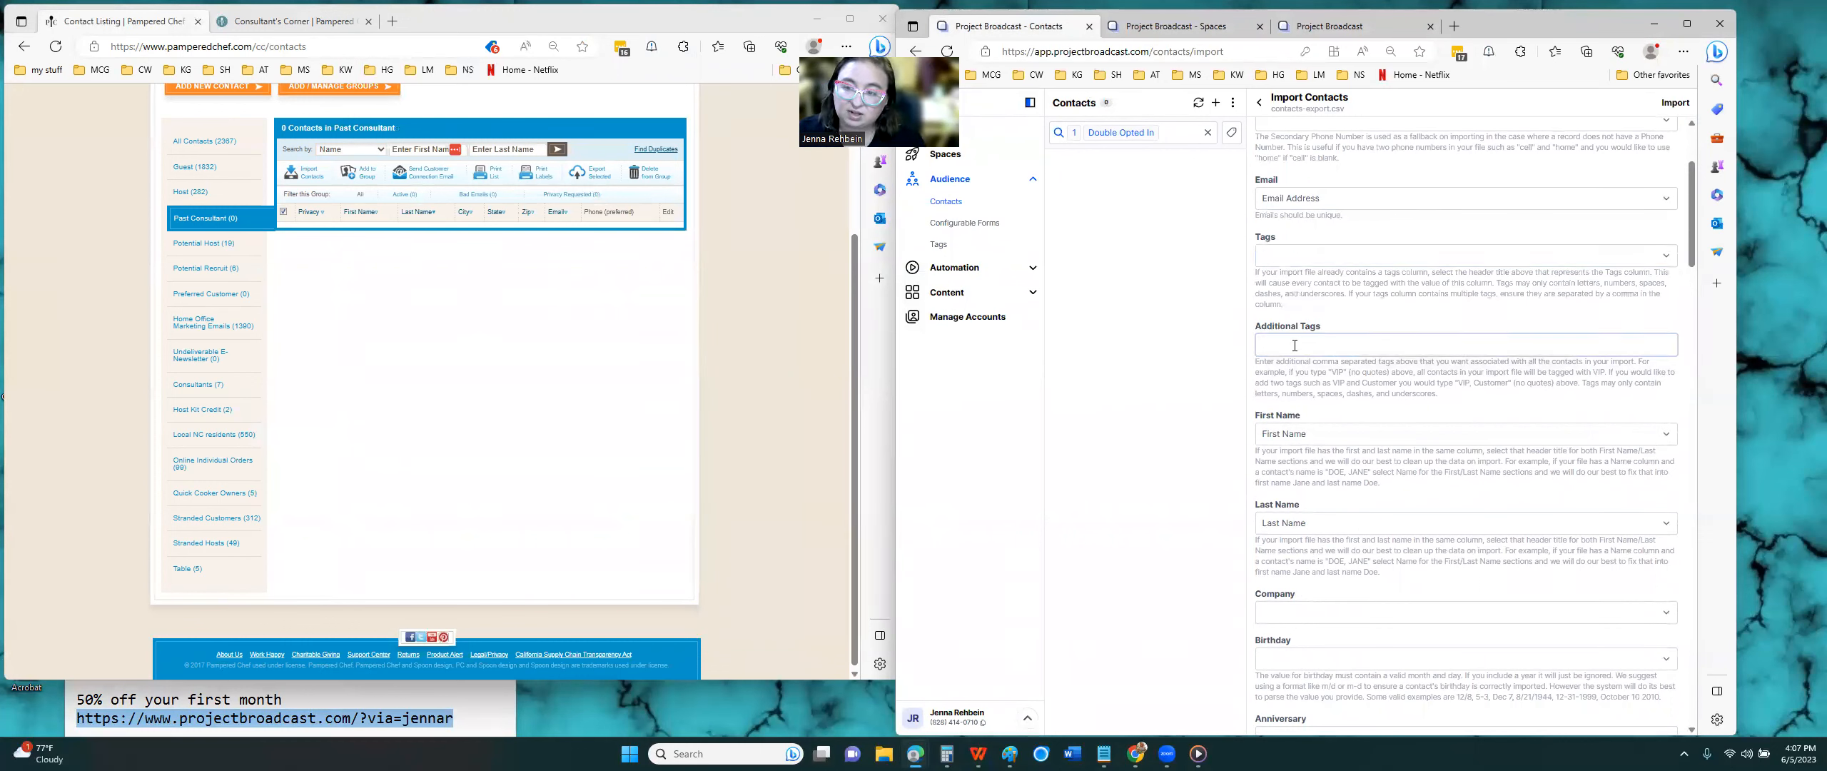
pyautogui.write('Customer Imported')
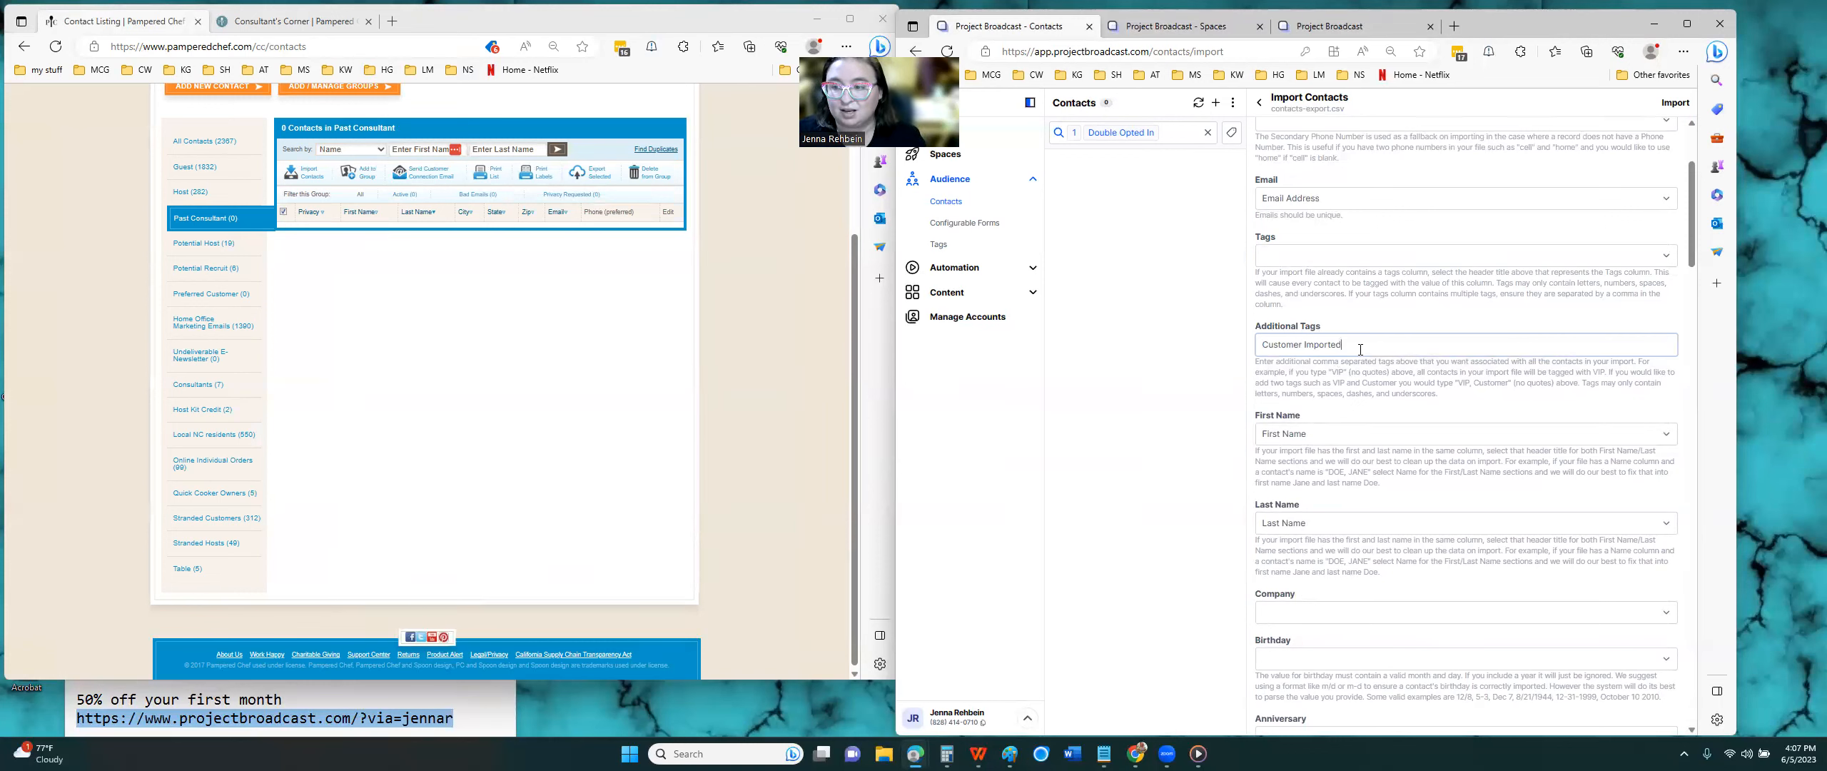
pyautogui.moveTo(1358, 349); pyautogui.dragTo(1264, 348)
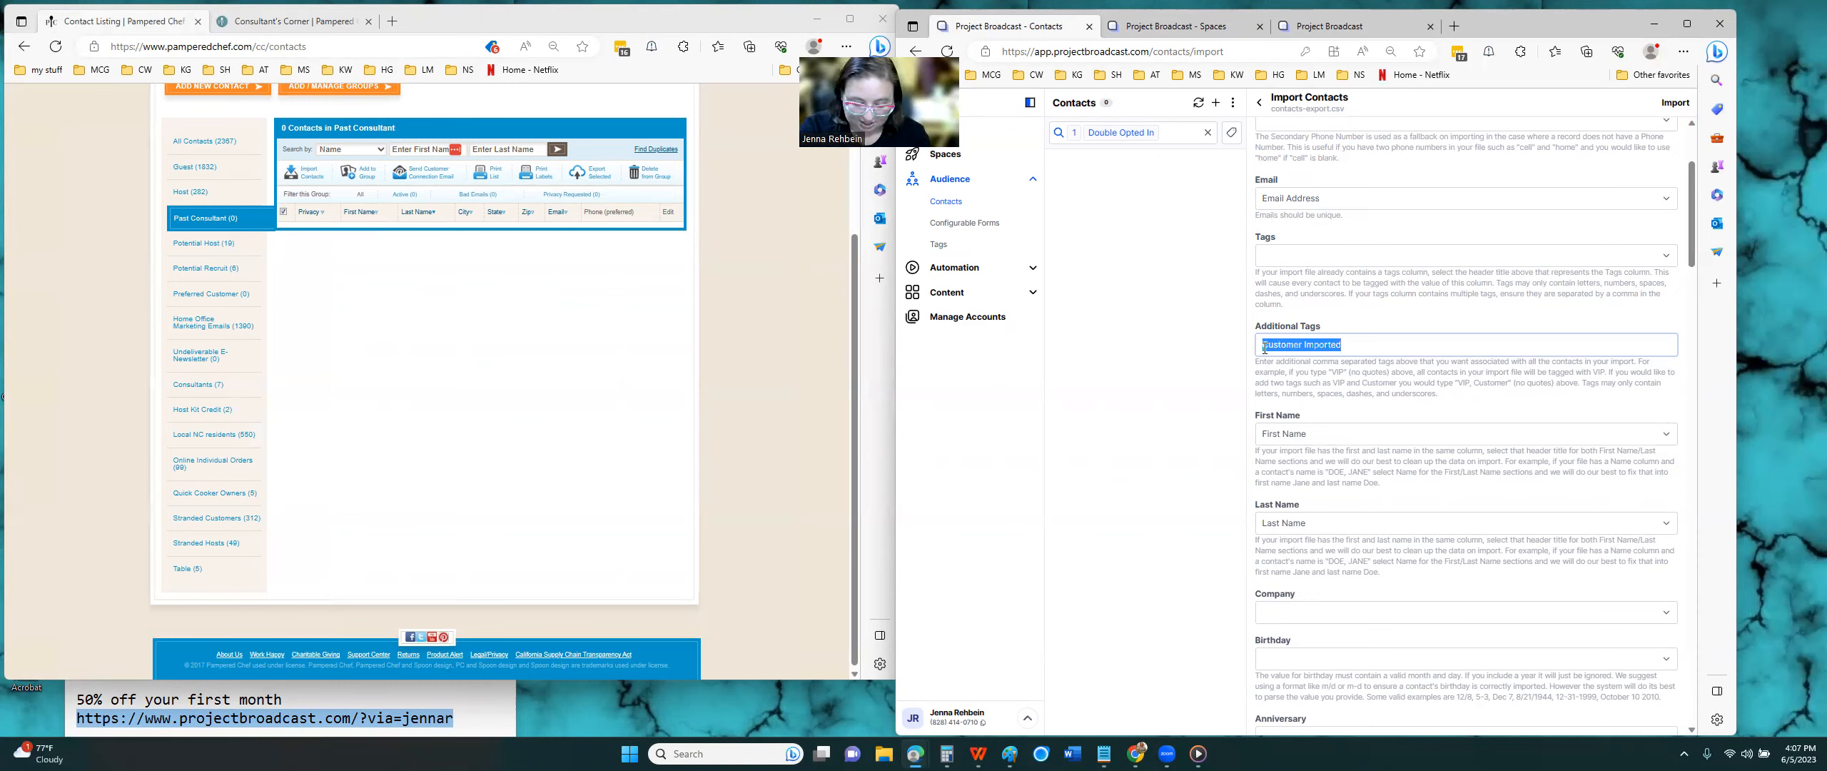
pyautogui.press('BackSpace')
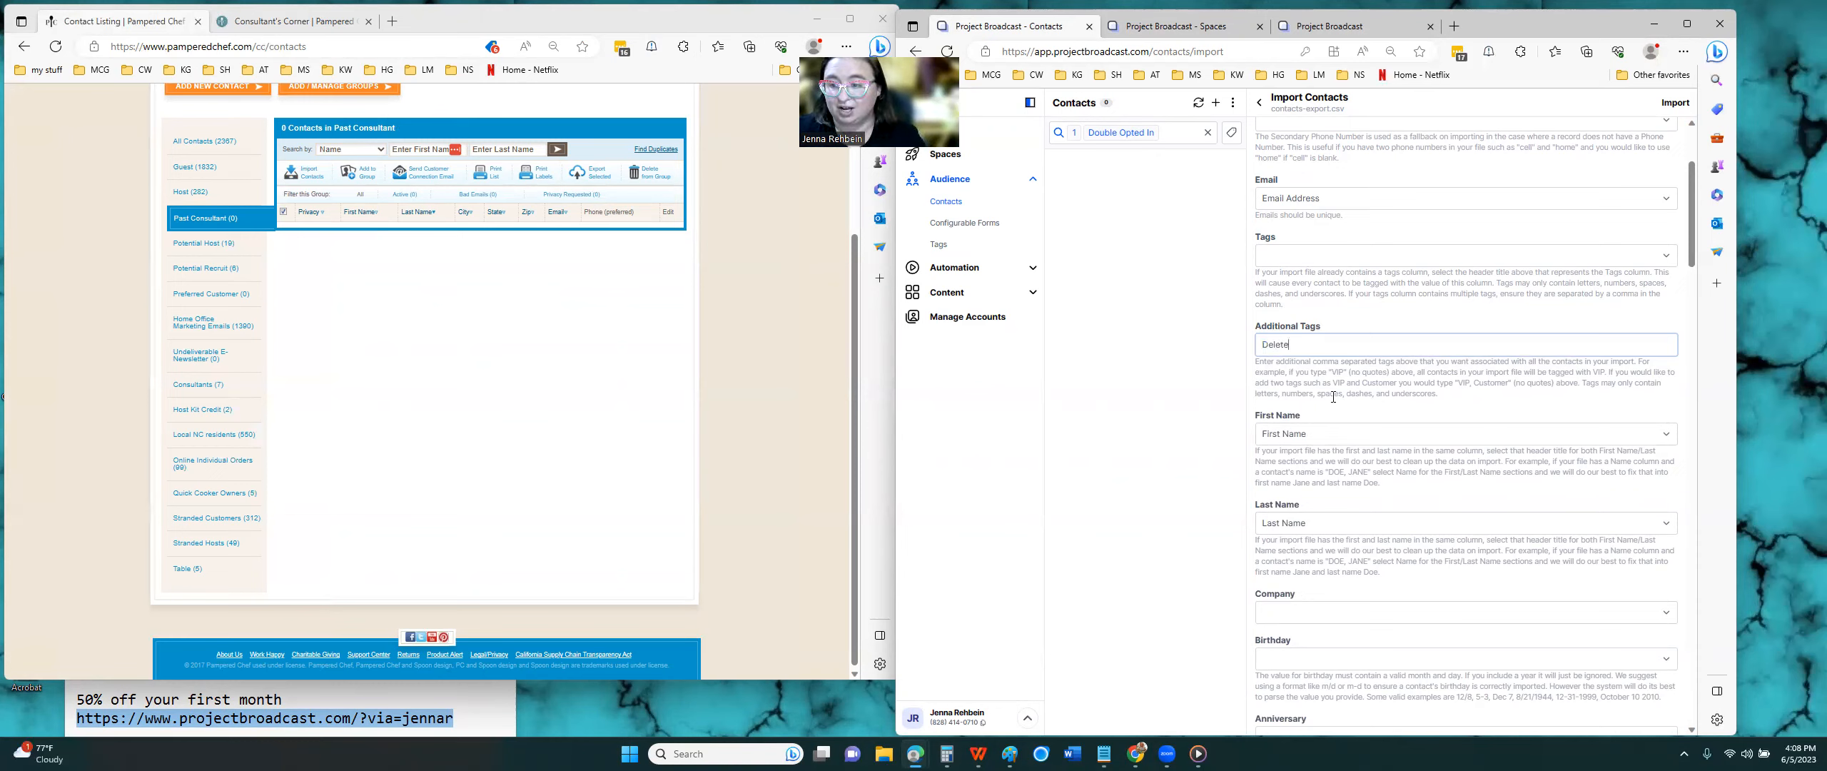
# Check the remaining field mappings and try to import the contacts from contacts-export.csv.
pyautogui.scroll(-1, 1338, 409)
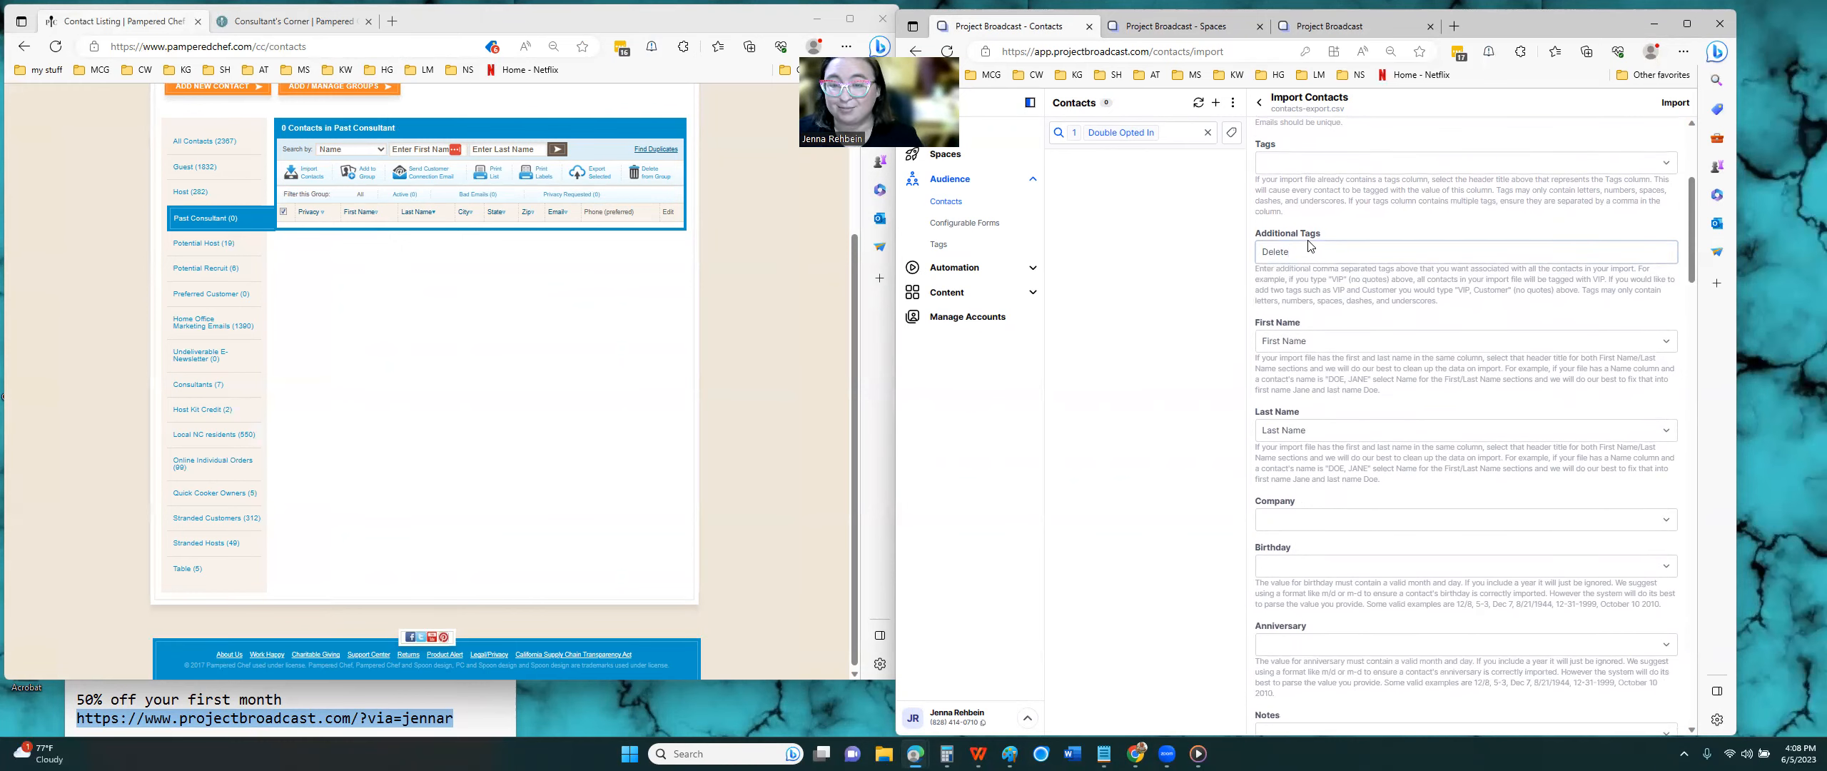
pyautogui.scroll(-1, 1339, 248)
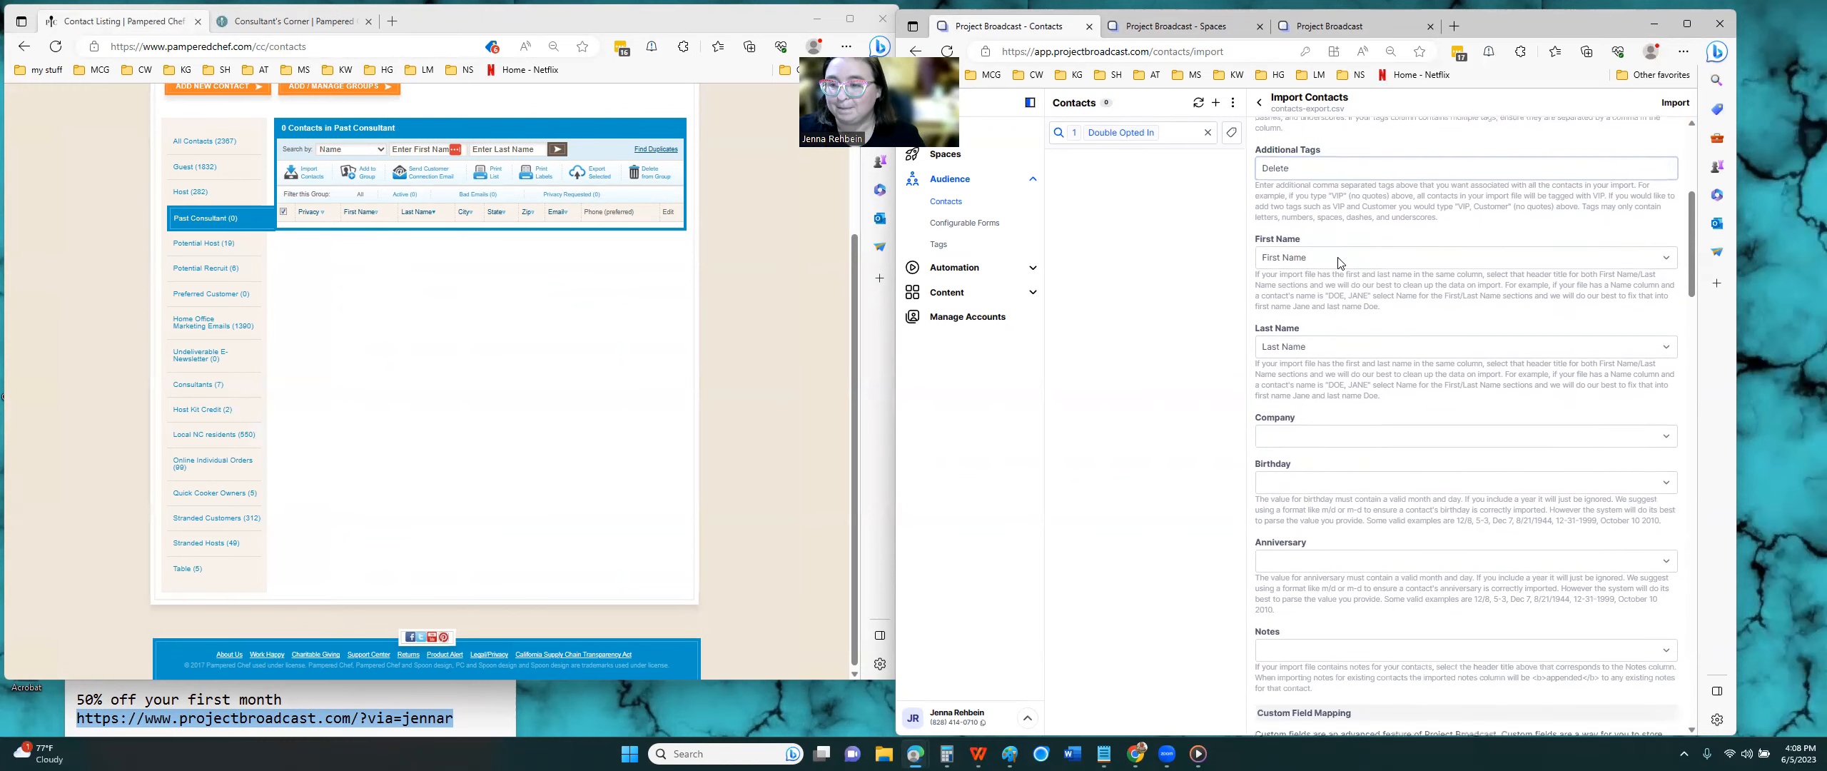
pyautogui.scroll(4, 1404, 451)
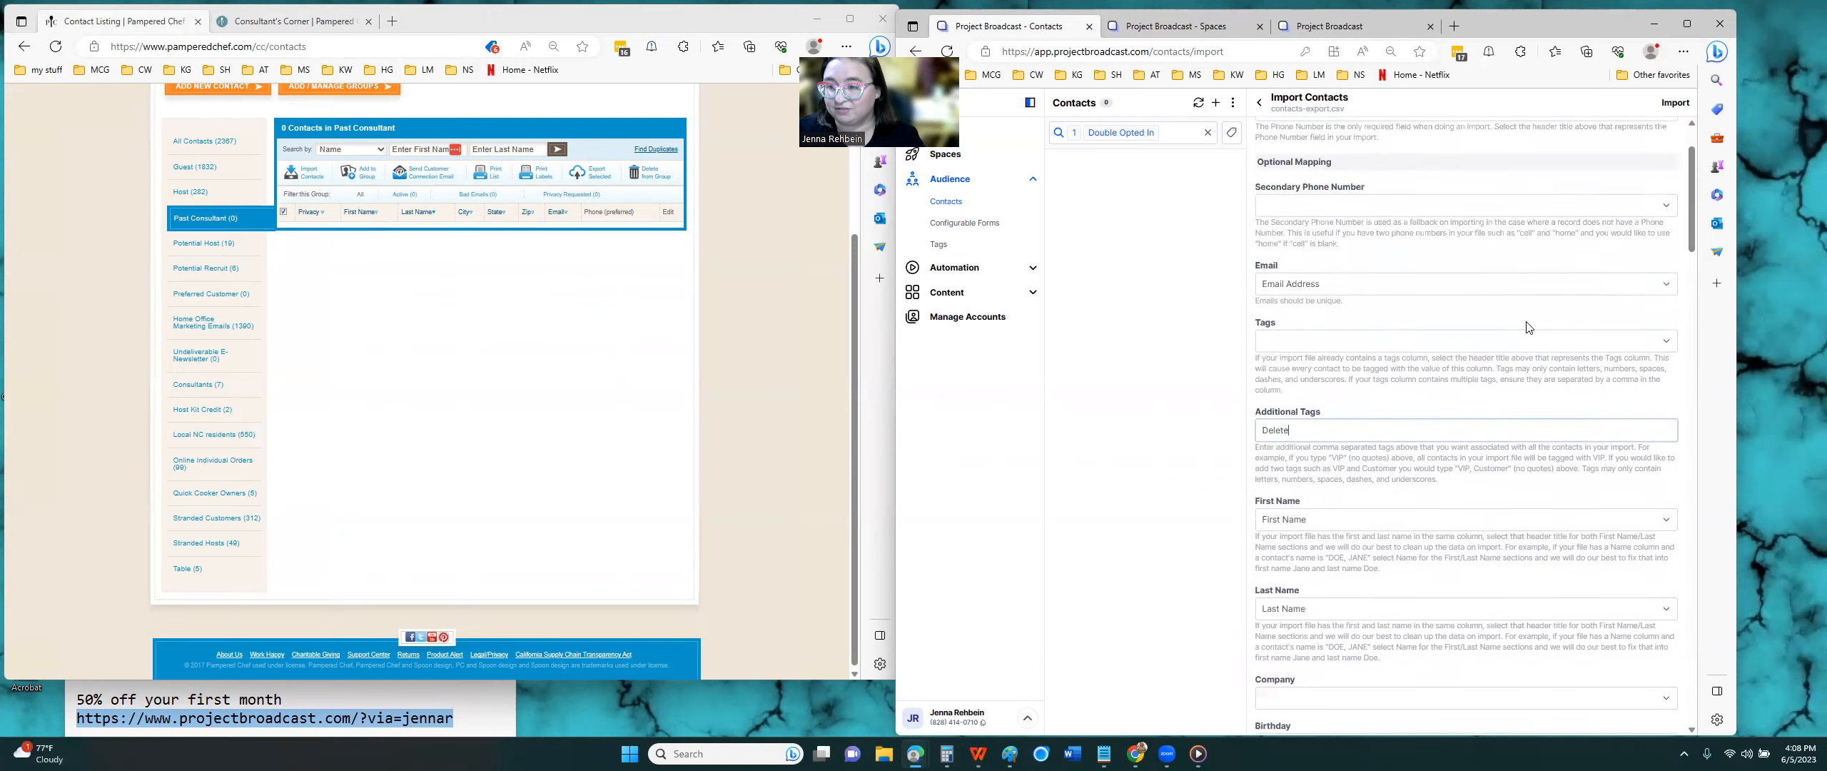
pyautogui.click(1670, 106)
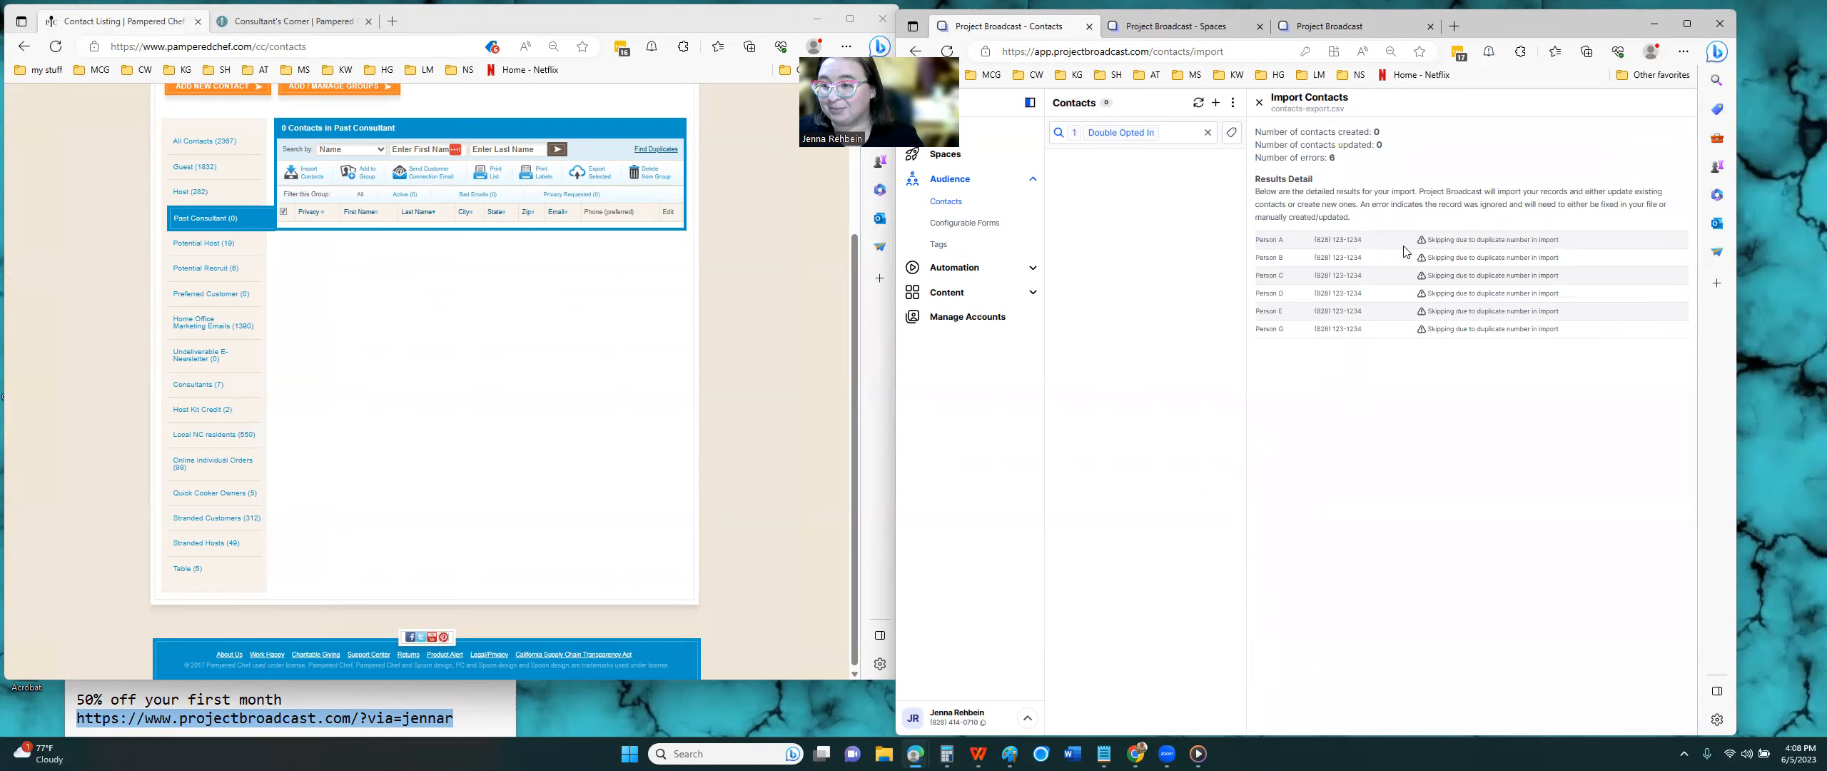
# Examine the phone numbers and the reason given for each contact in the import results.
pyautogui.moveTo(1351, 237); pyautogui.dragTo(1332, 369)
pyautogui.moveTo(1344, 275); pyautogui.dragTo(1385, 300)
pyautogui.click(1379, 317)
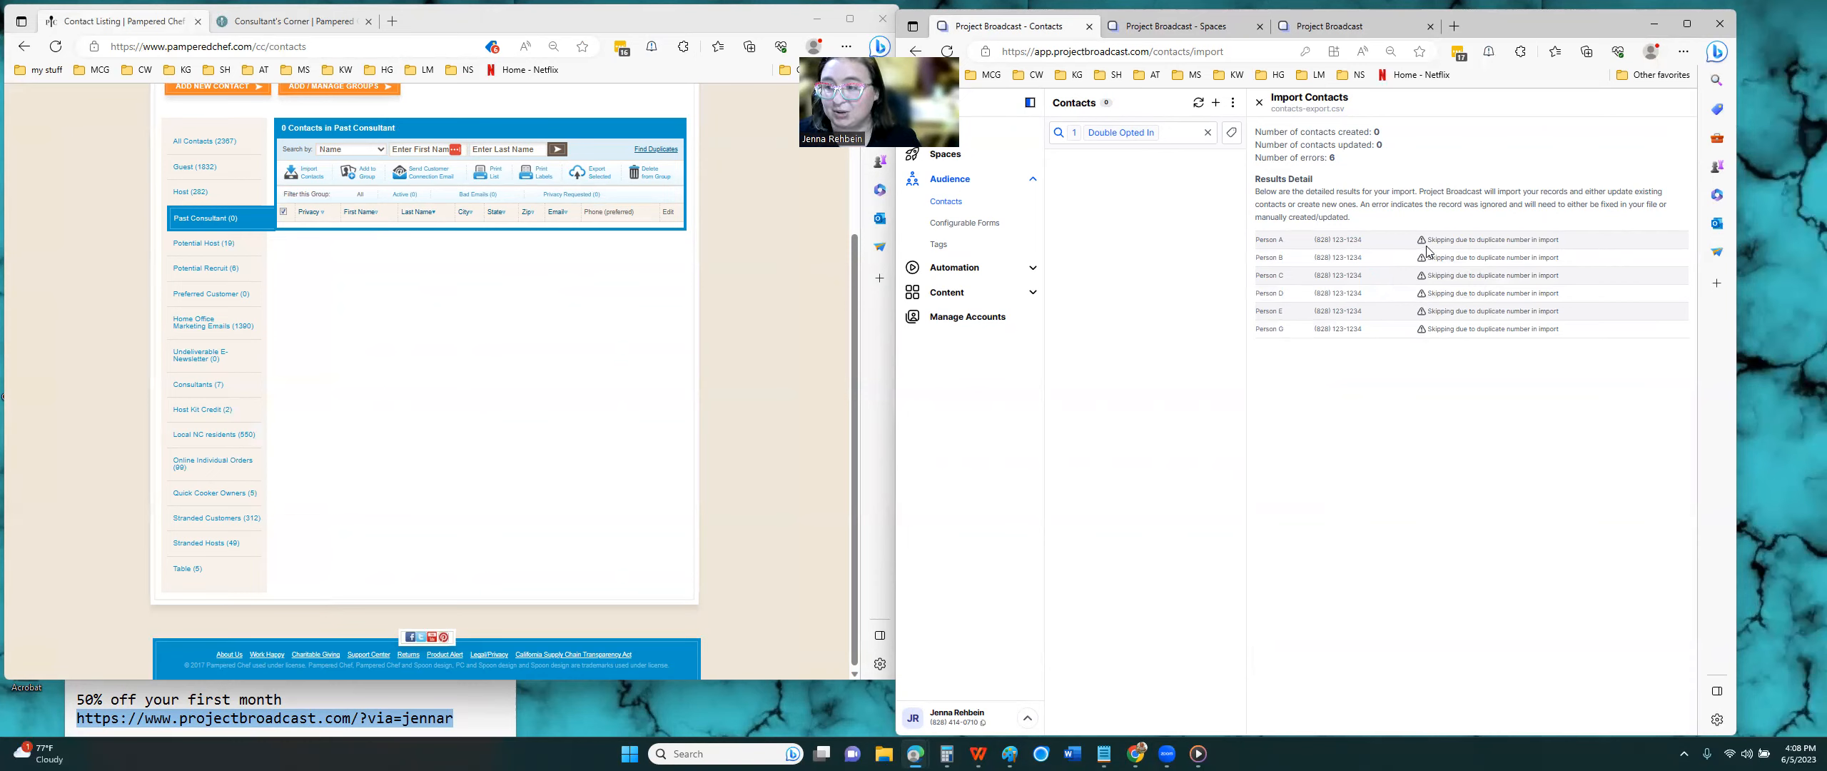
pyautogui.moveTo(1432, 248); pyautogui.dragTo(1566, 253)
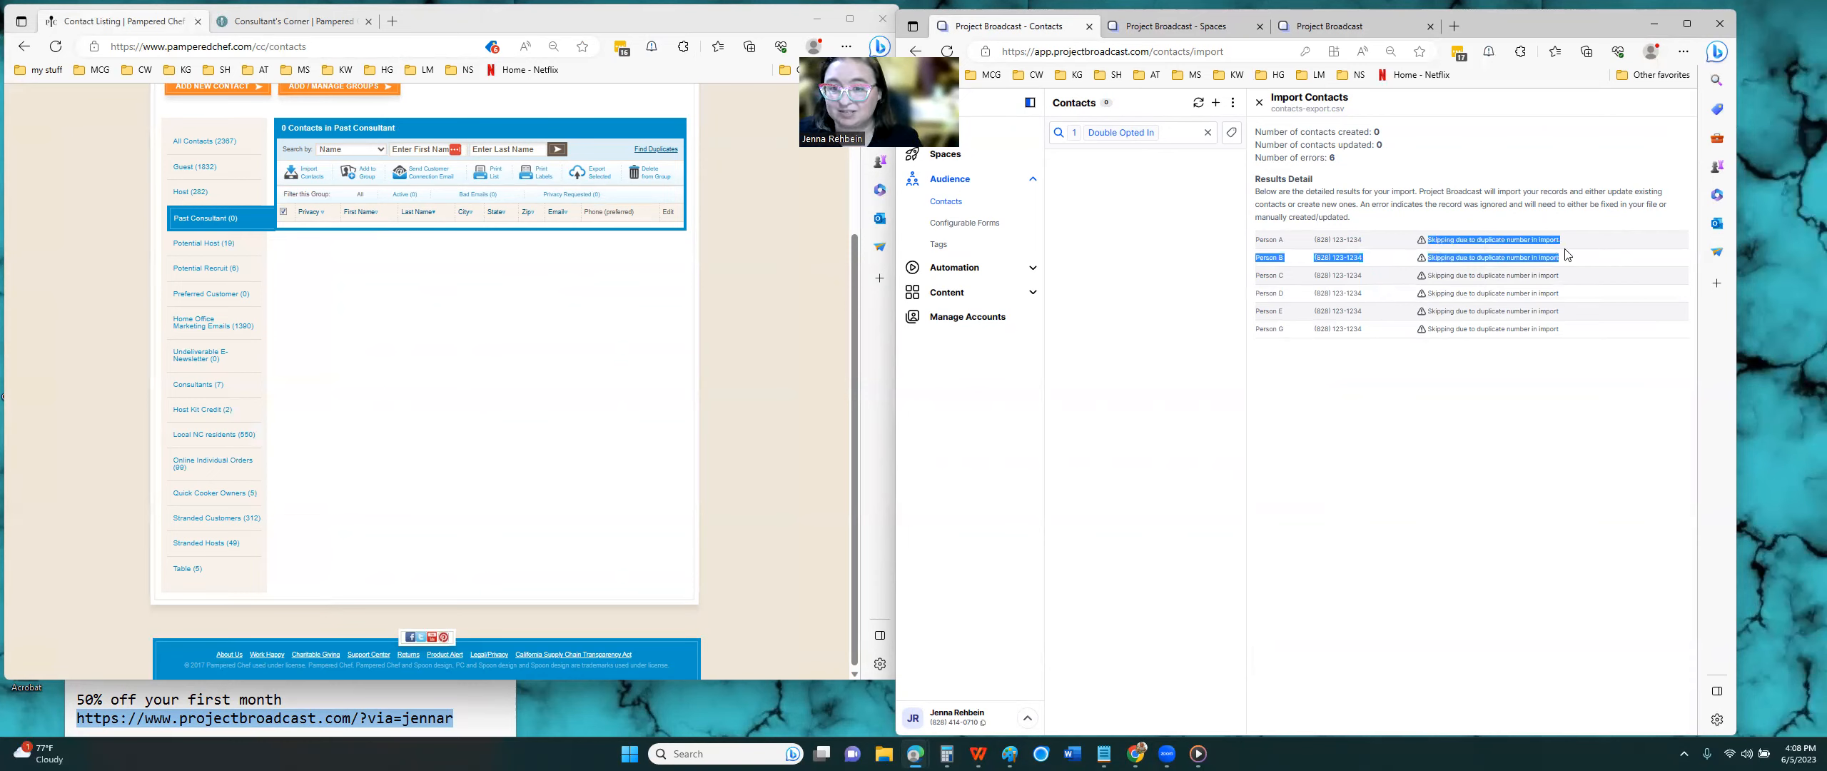
pyautogui.moveTo(1350, 241); pyautogui.dragTo(1383, 332)
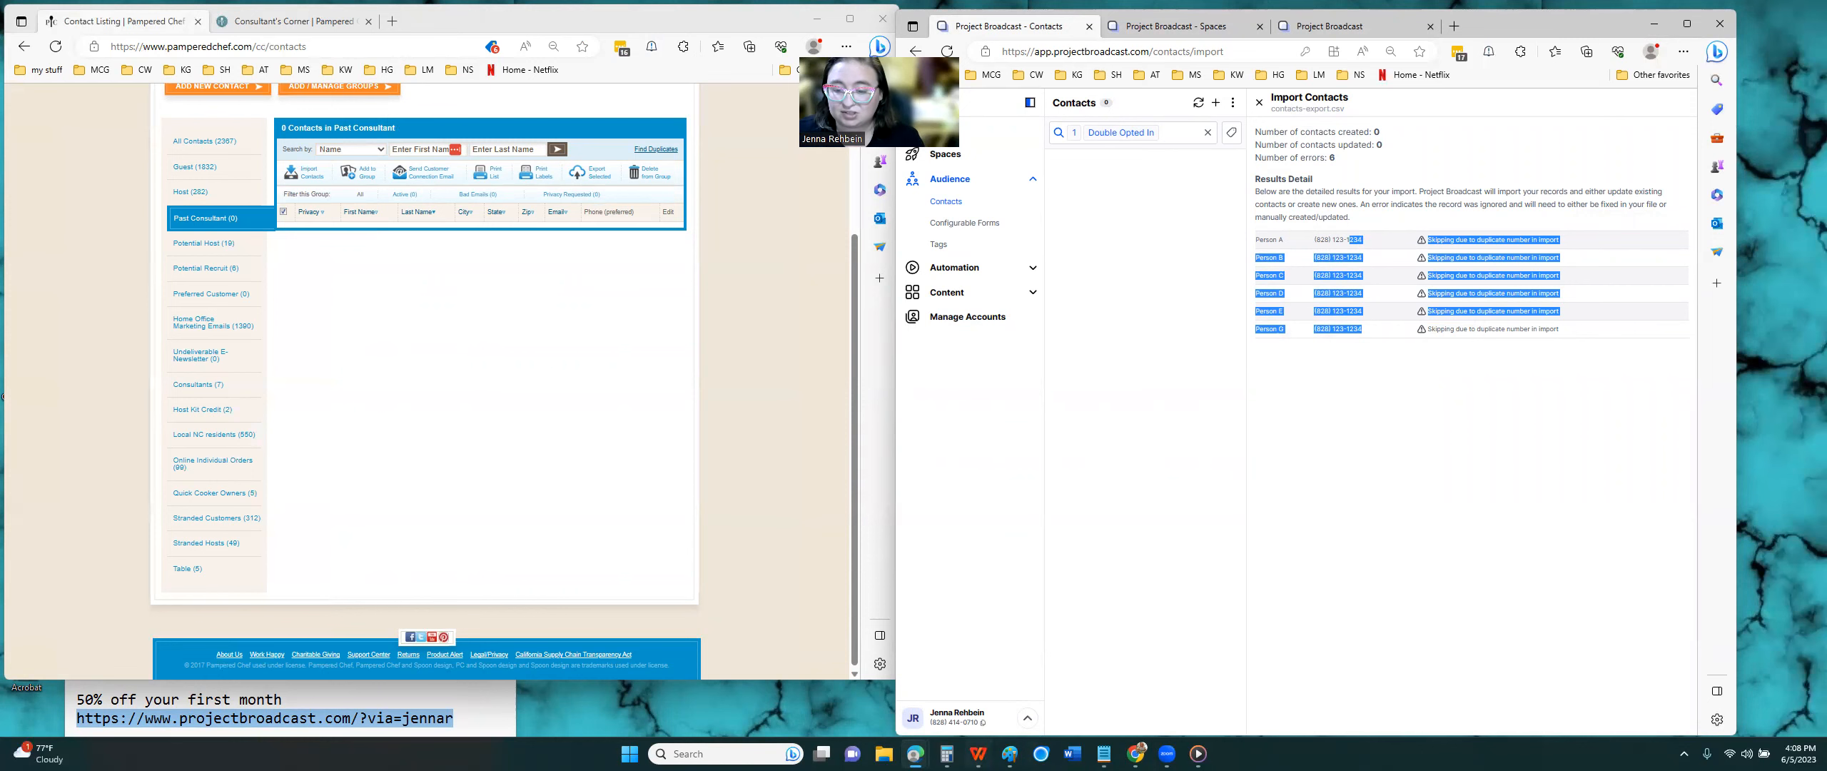
# Switch to the WPS spreadsheet and save it as a CSV over the existing contacts-export file on the Desktop.
pyautogui.moveTo(978, 753)
pyautogui.click(966, 724)
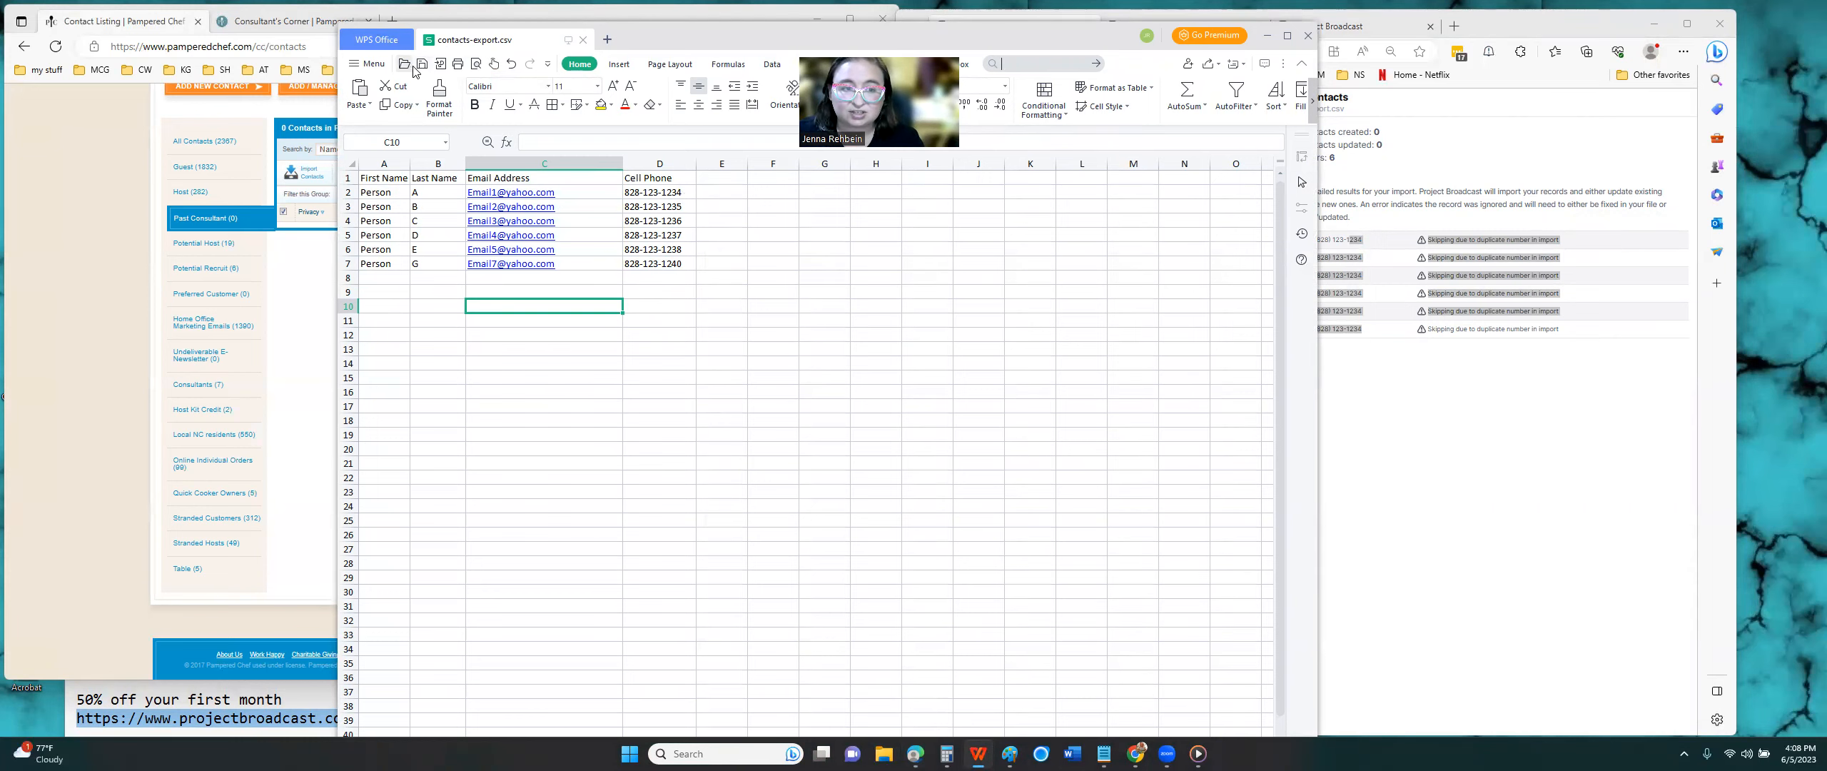
pyautogui.click(370, 63)
pyautogui.click(404, 227)
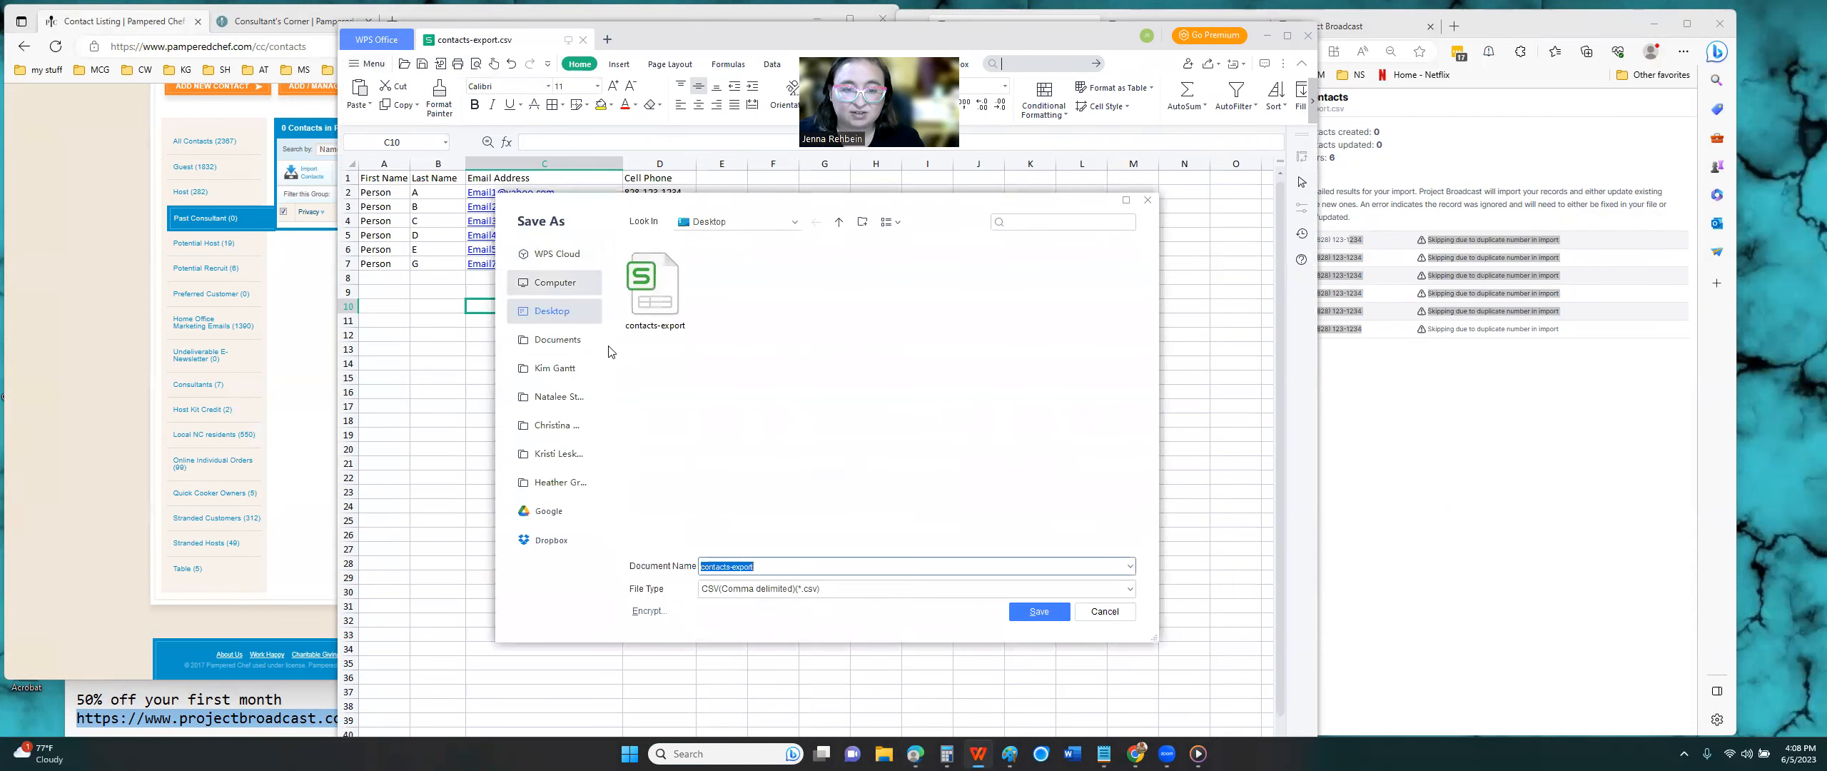
pyautogui.click(664, 301)
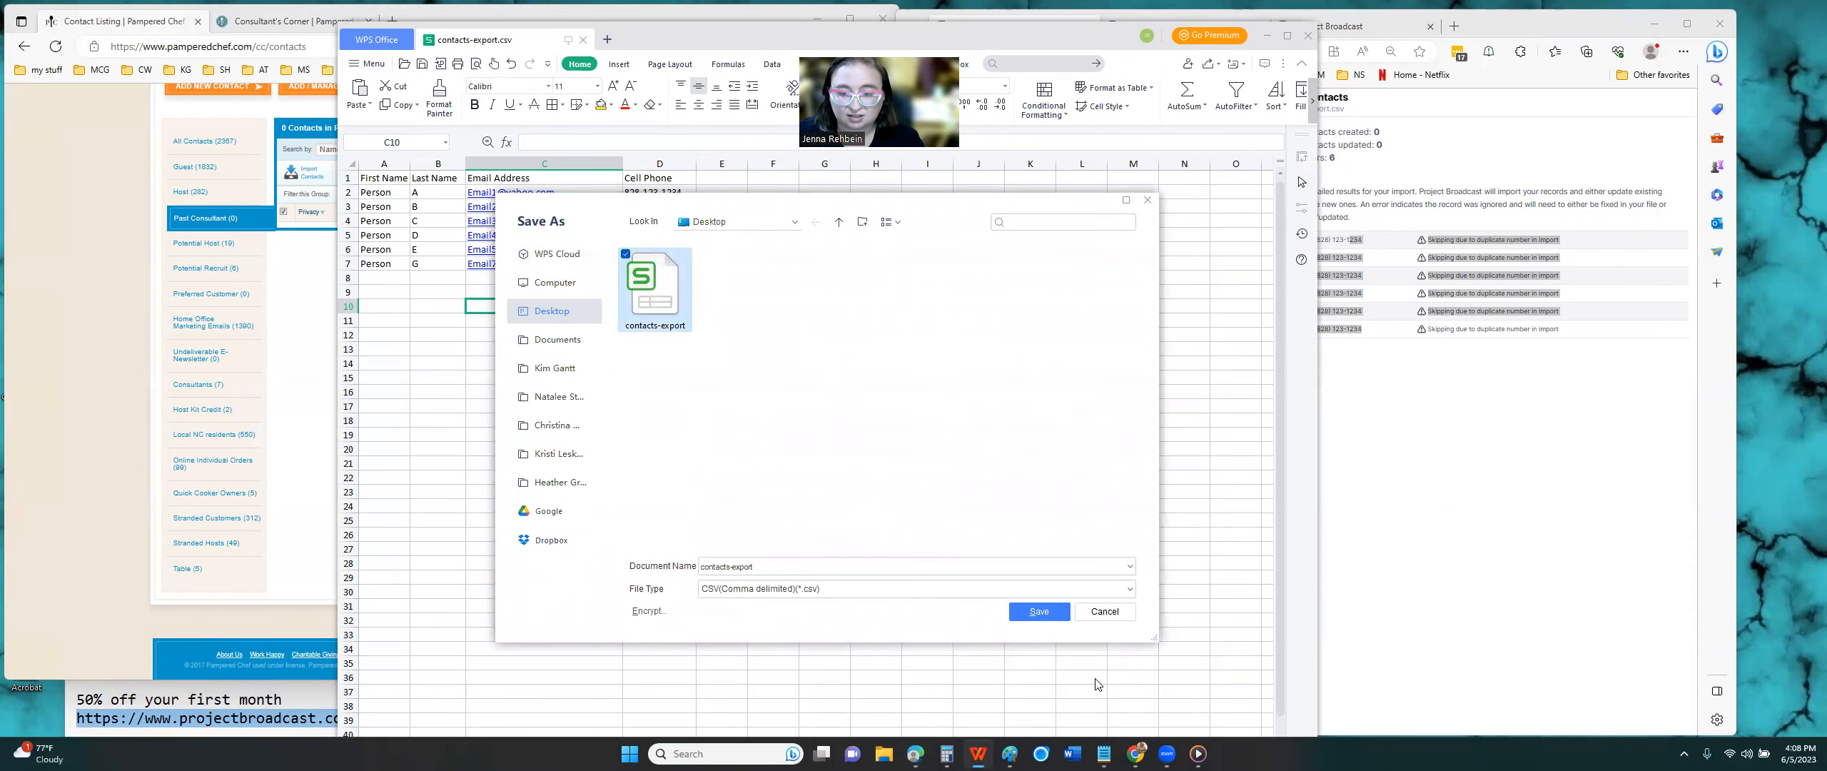
pyautogui.click(1041, 613)
pyautogui.click(956, 379)
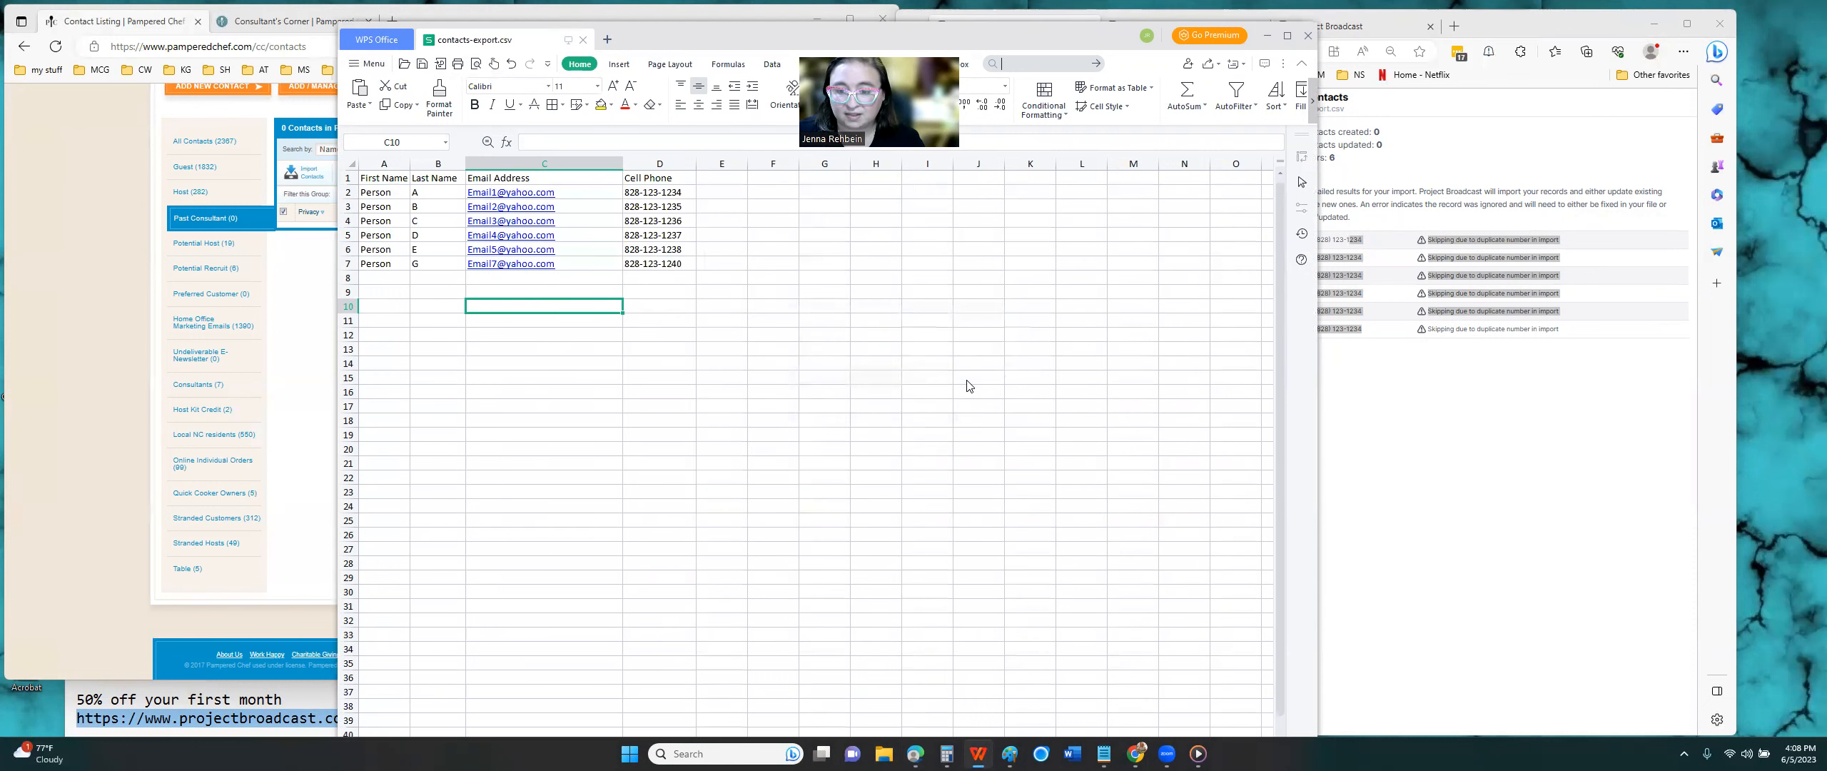
pyautogui.click(871, 477)
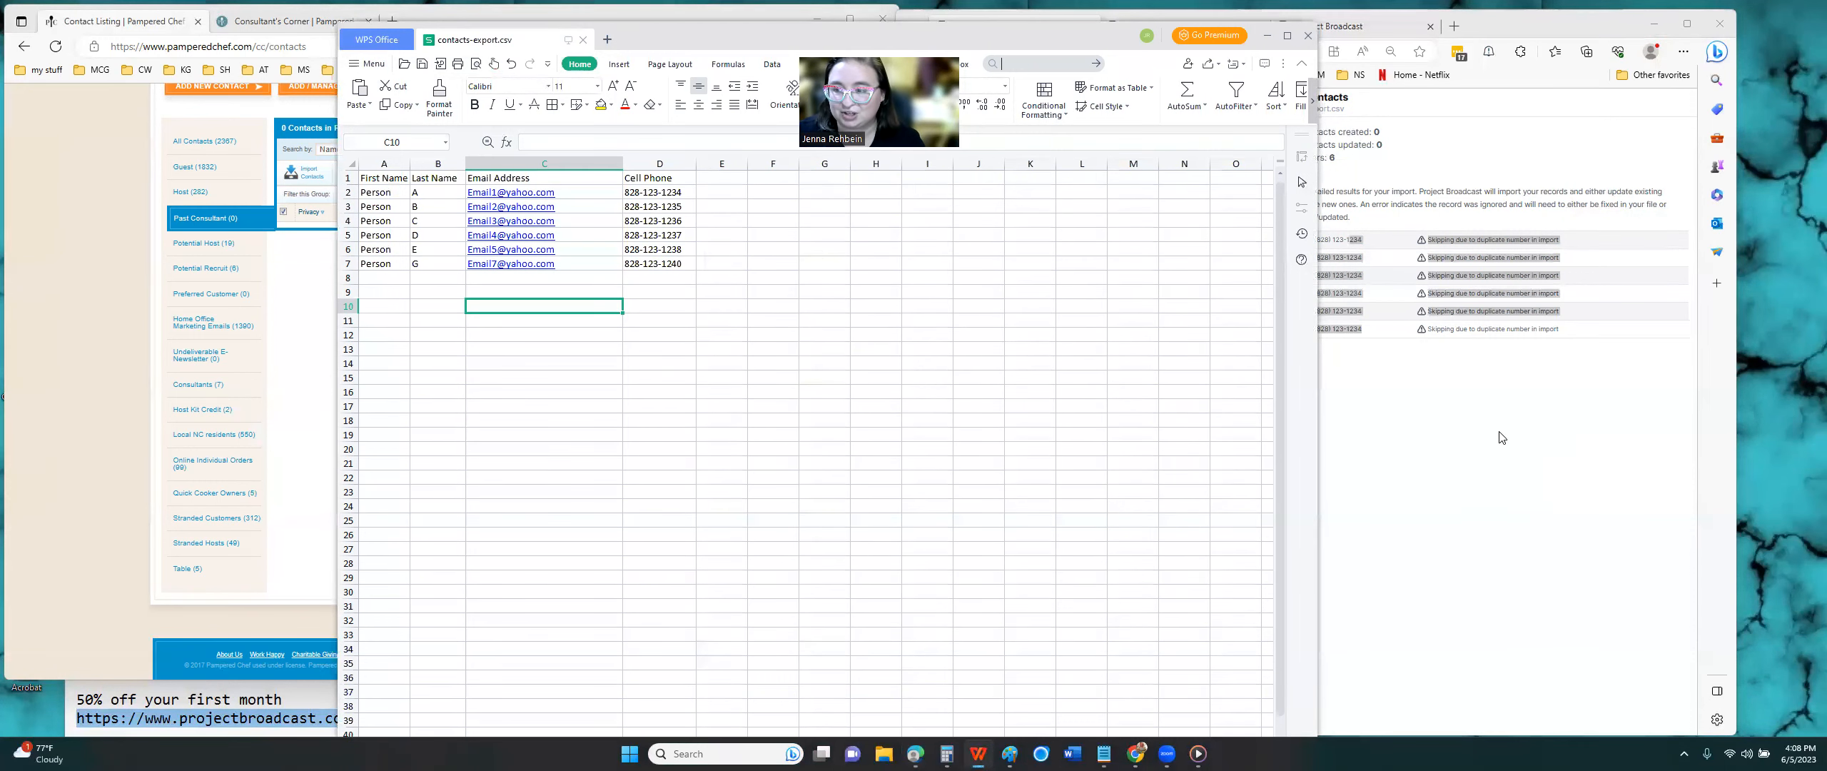
# Return to Project Broadcast, close the import results, and load contacts-export from the Desktop into a new contact import.
pyautogui.click(1472, 406)
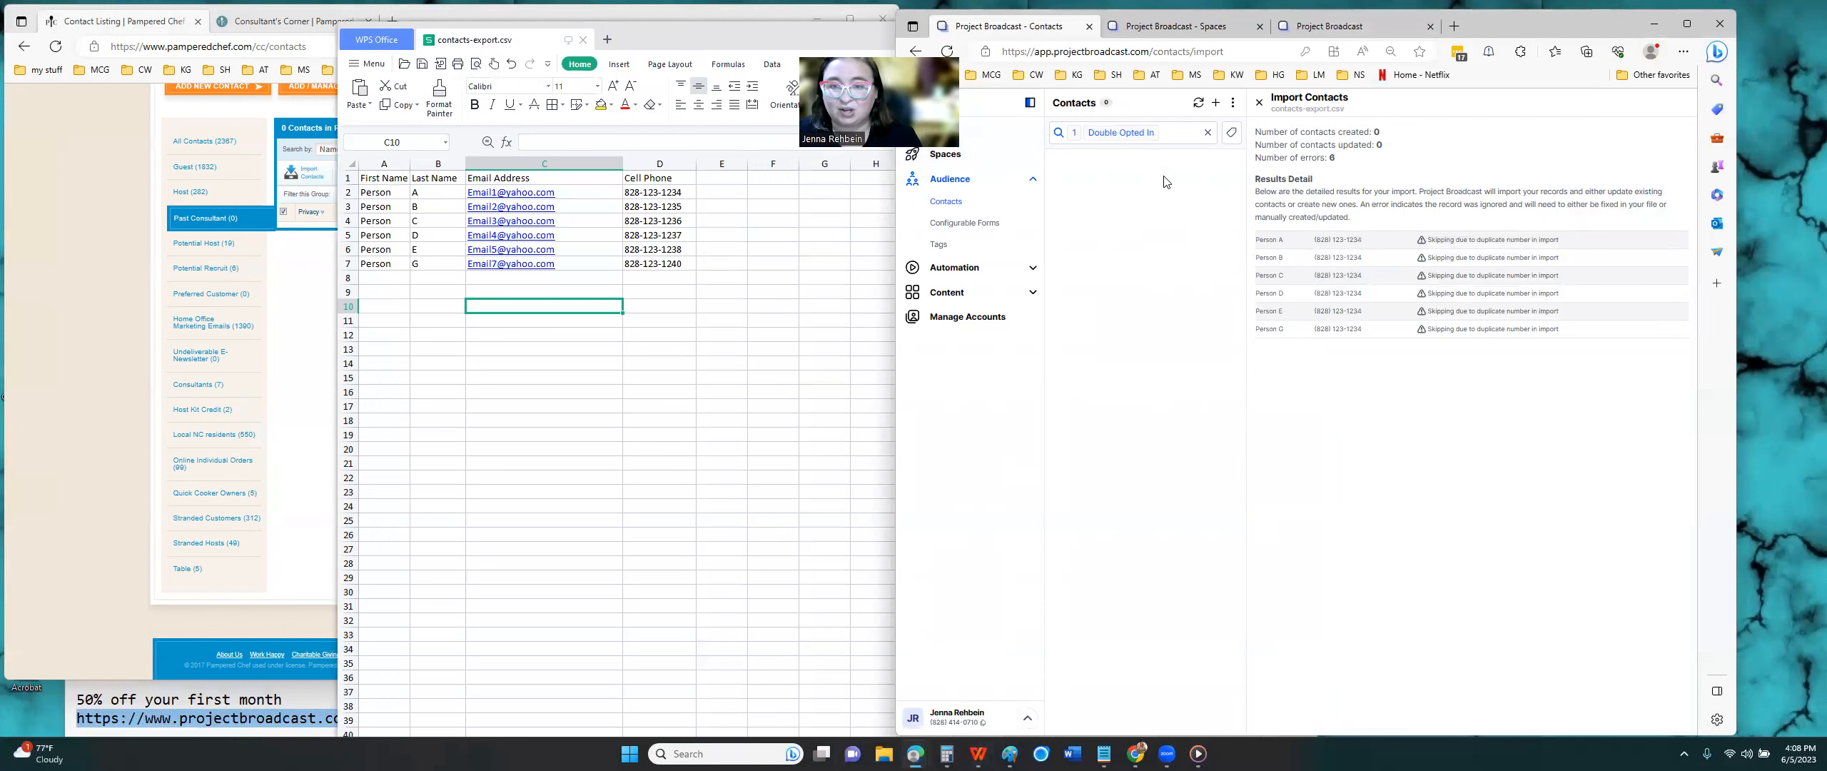
pyautogui.click(1233, 102)
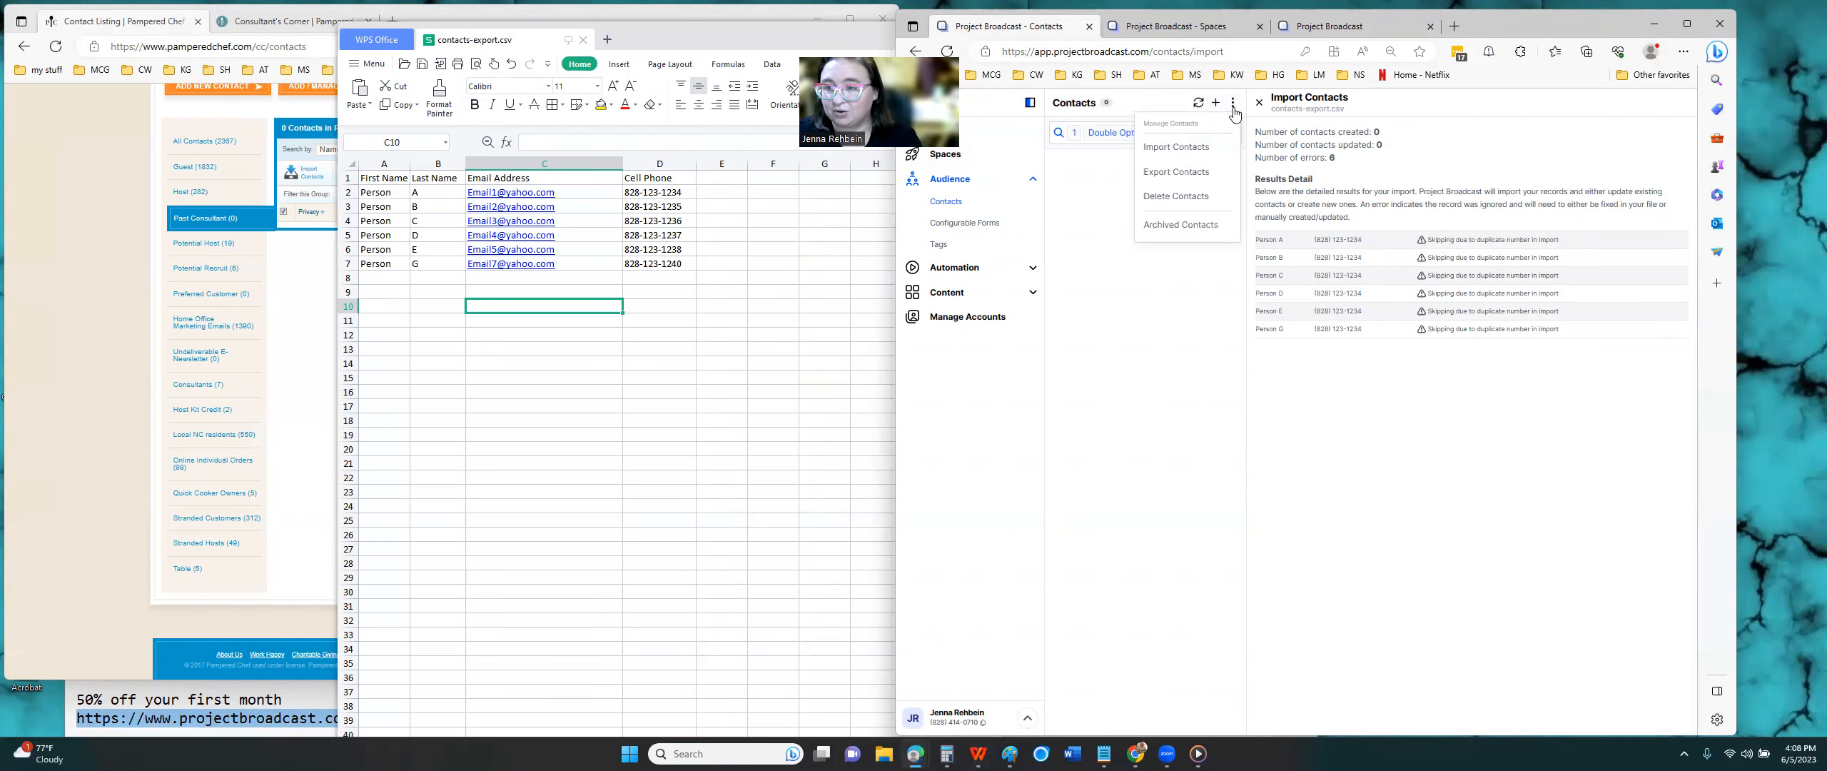
pyautogui.click(1190, 155)
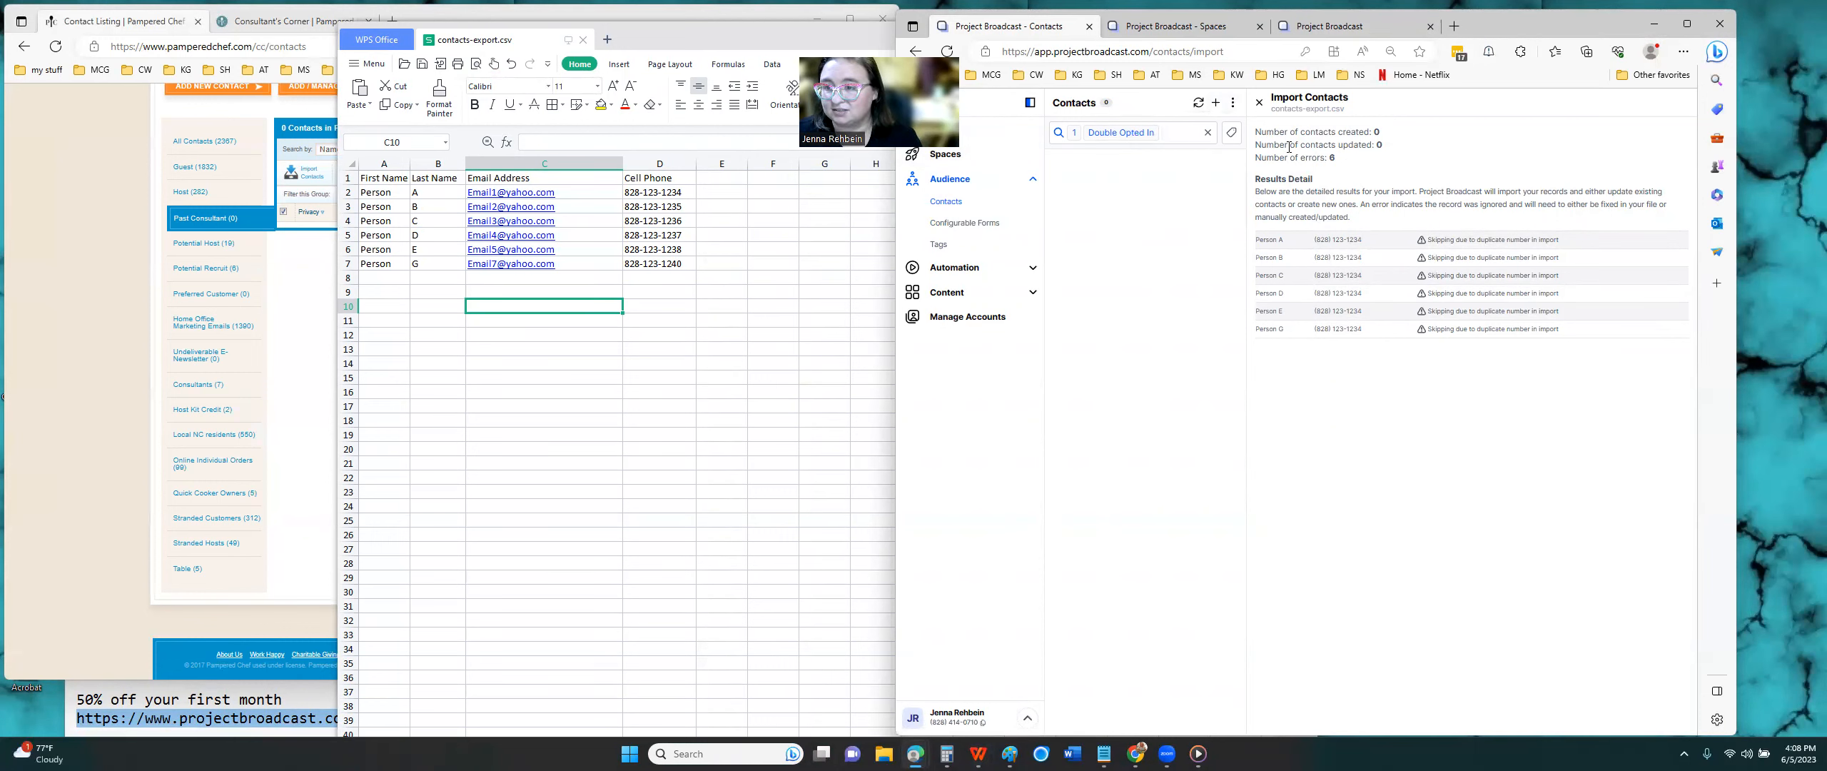
pyautogui.click(1233, 102)
pyautogui.click(1196, 155)
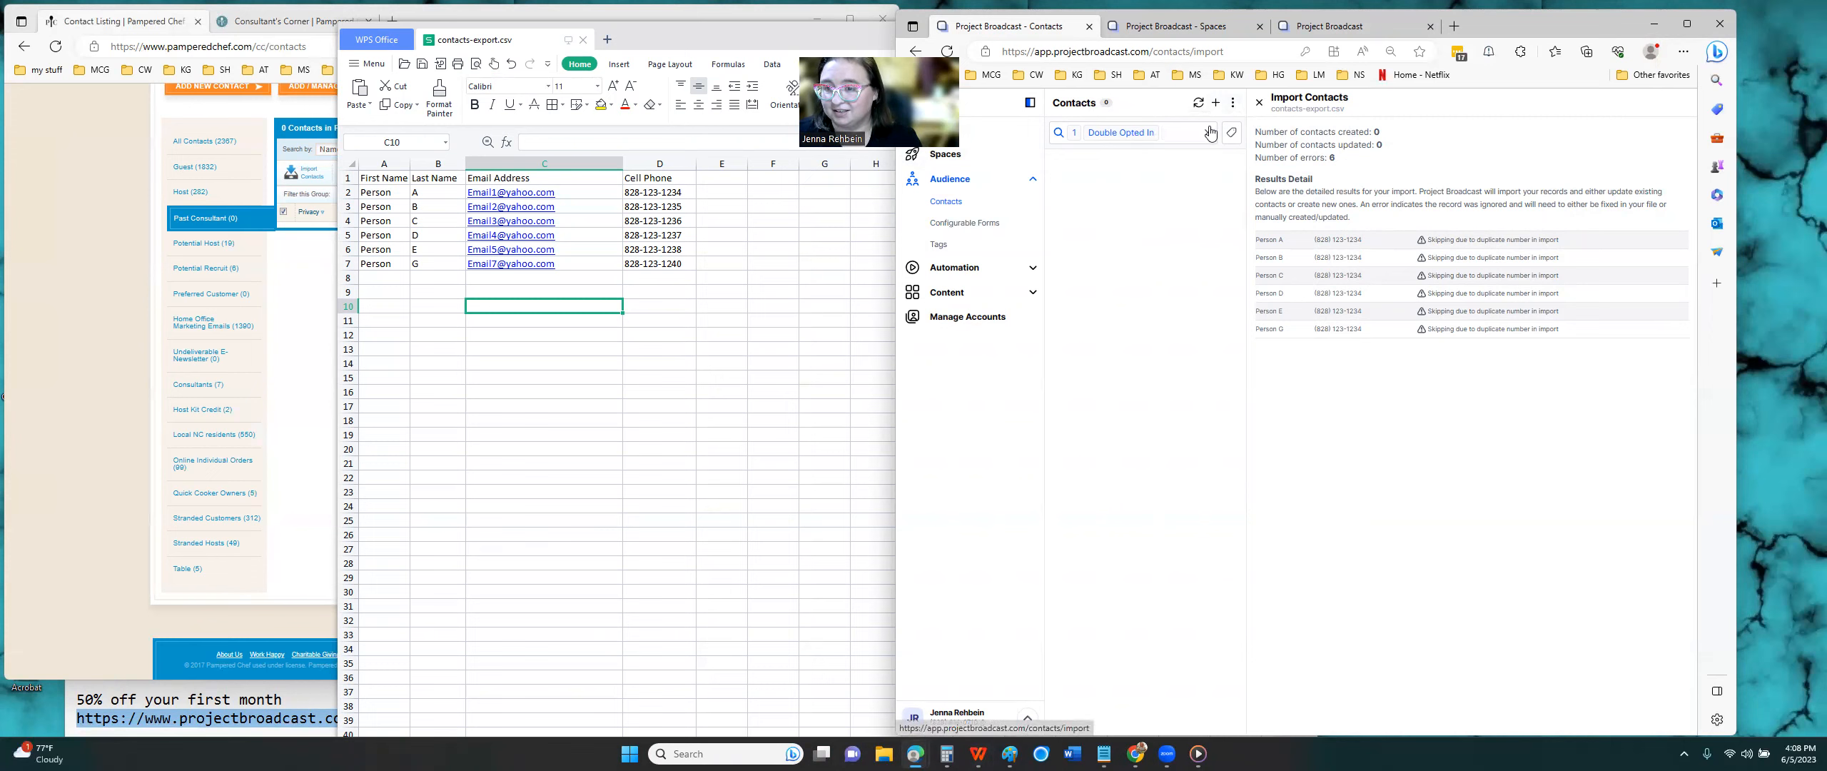
pyautogui.click(1259, 103)
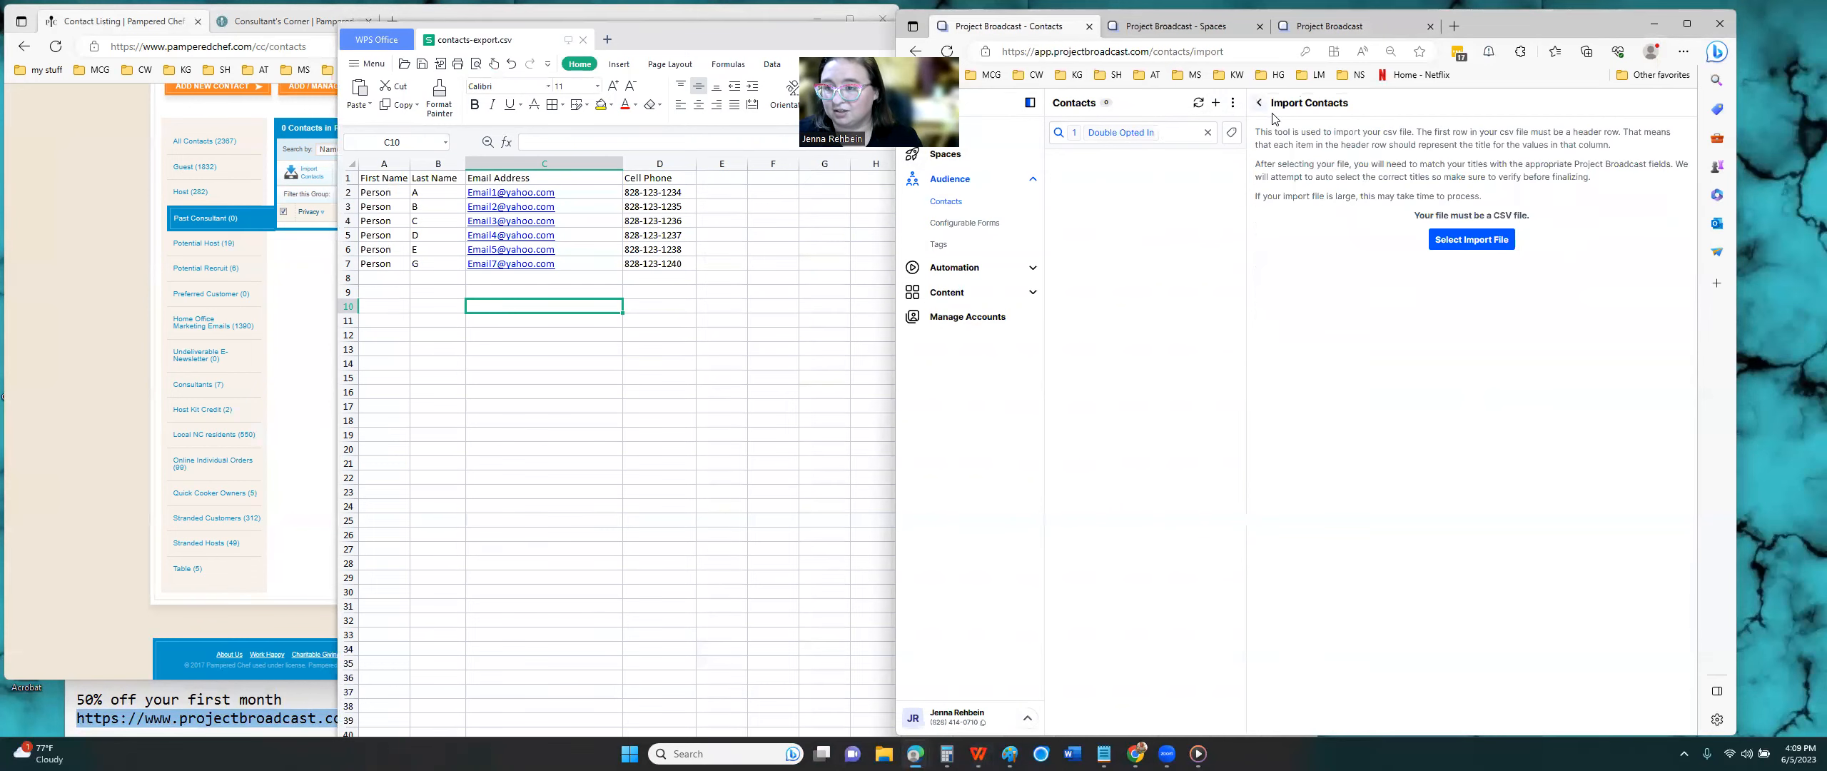
pyautogui.click(1468, 245)
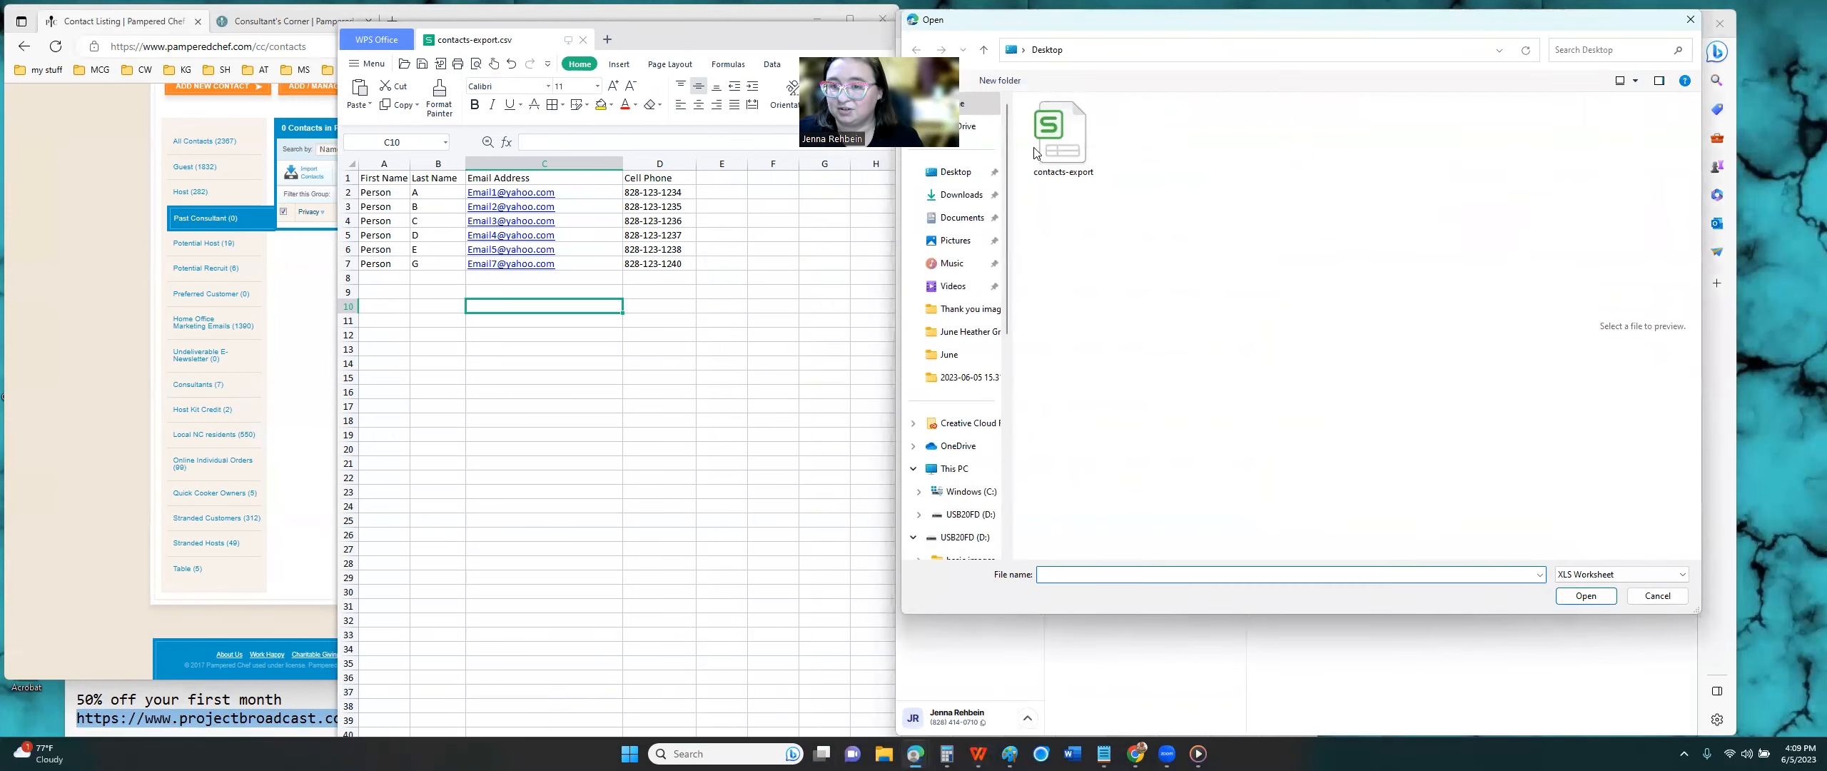
pyautogui.click(1073, 139)
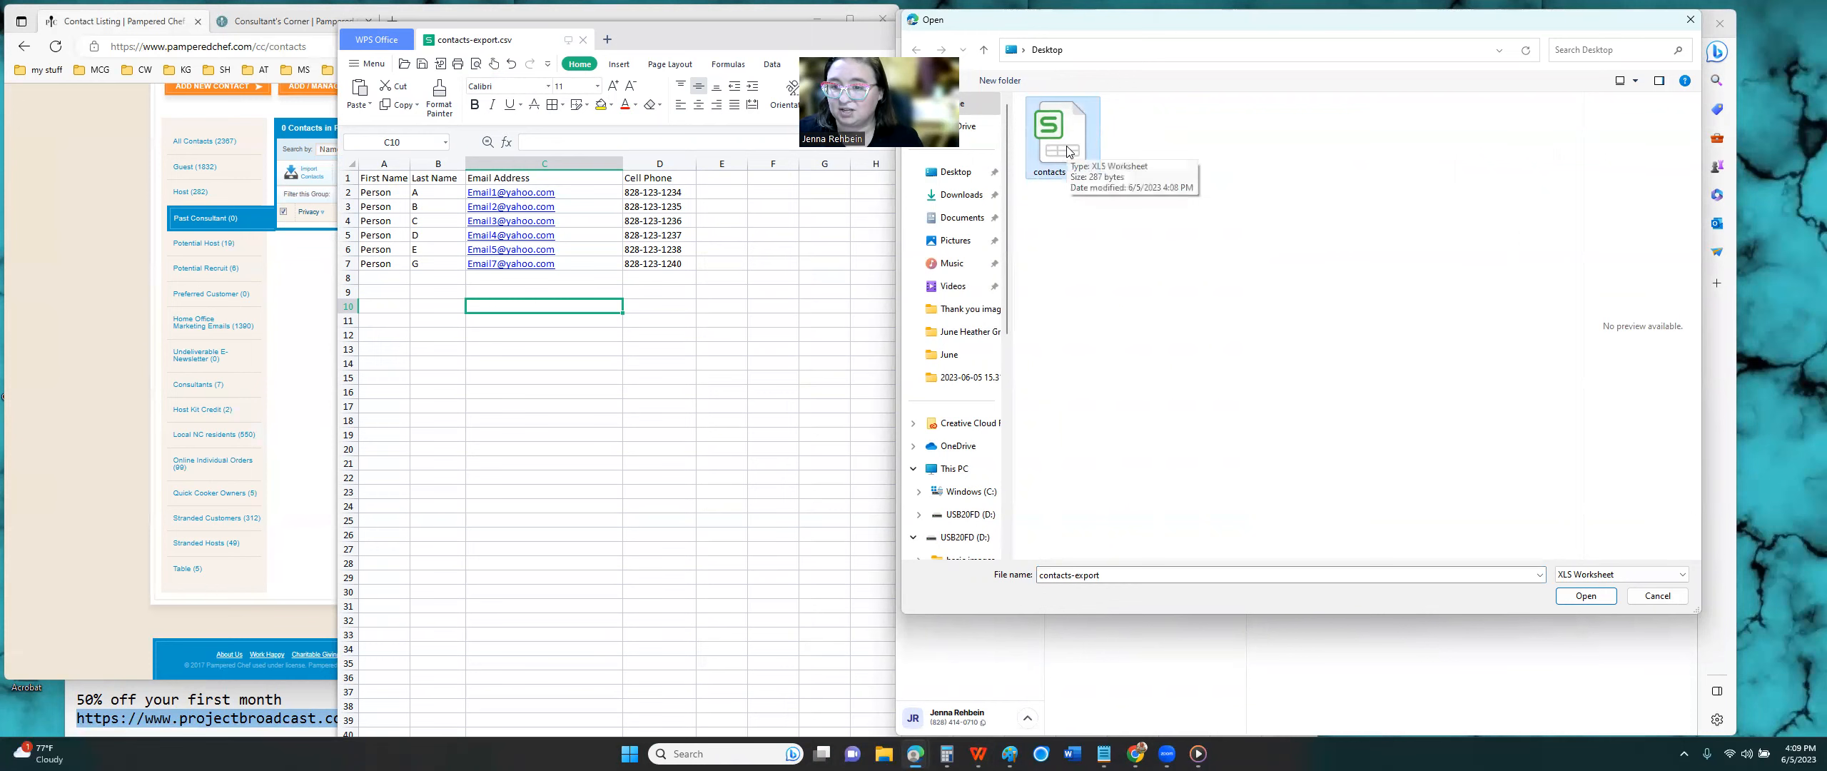
pyautogui.doubleClick(1069, 150)
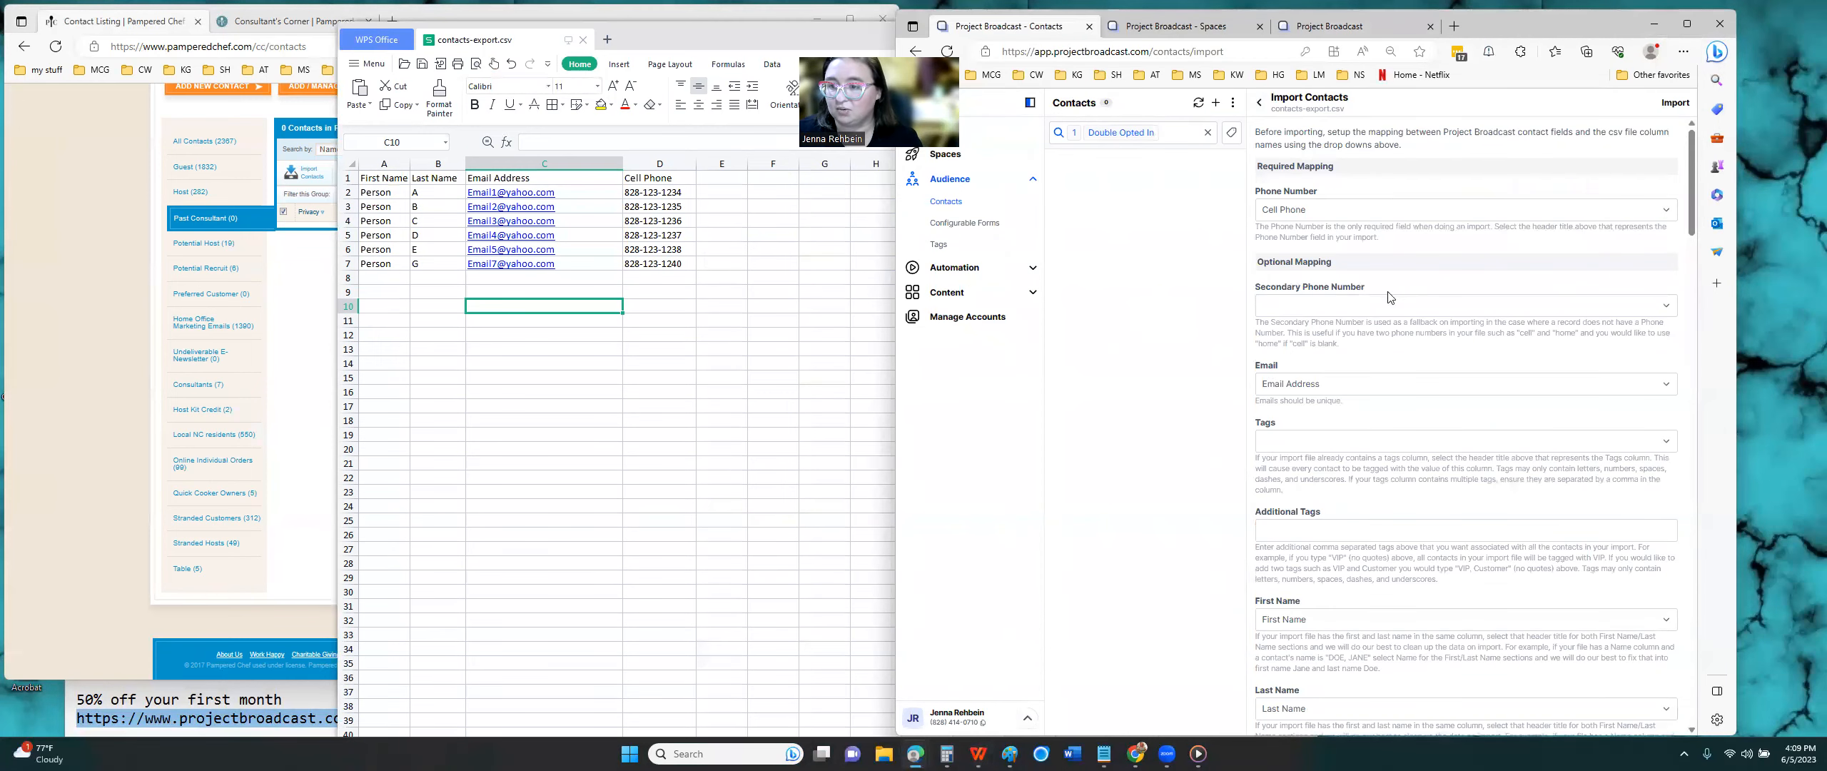
# Set the additional tag to Delete, import the contacts, and check the result for each contact.
pyautogui.scroll(-1, 1348, 378)
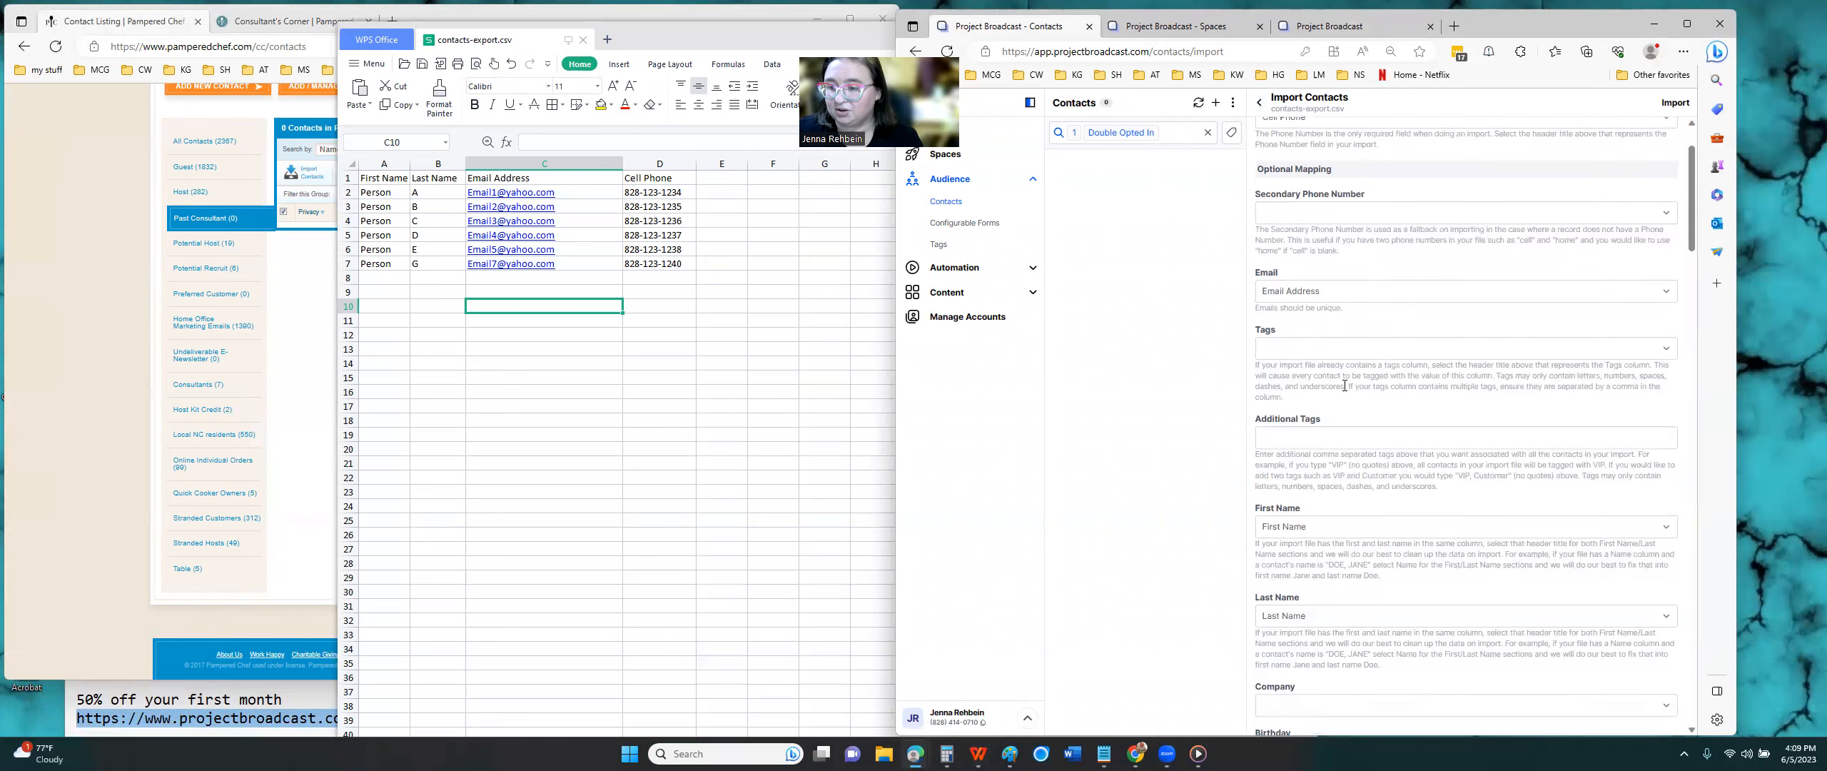
pyautogui.click(1328, 434)
pyautogui.write('Delete')
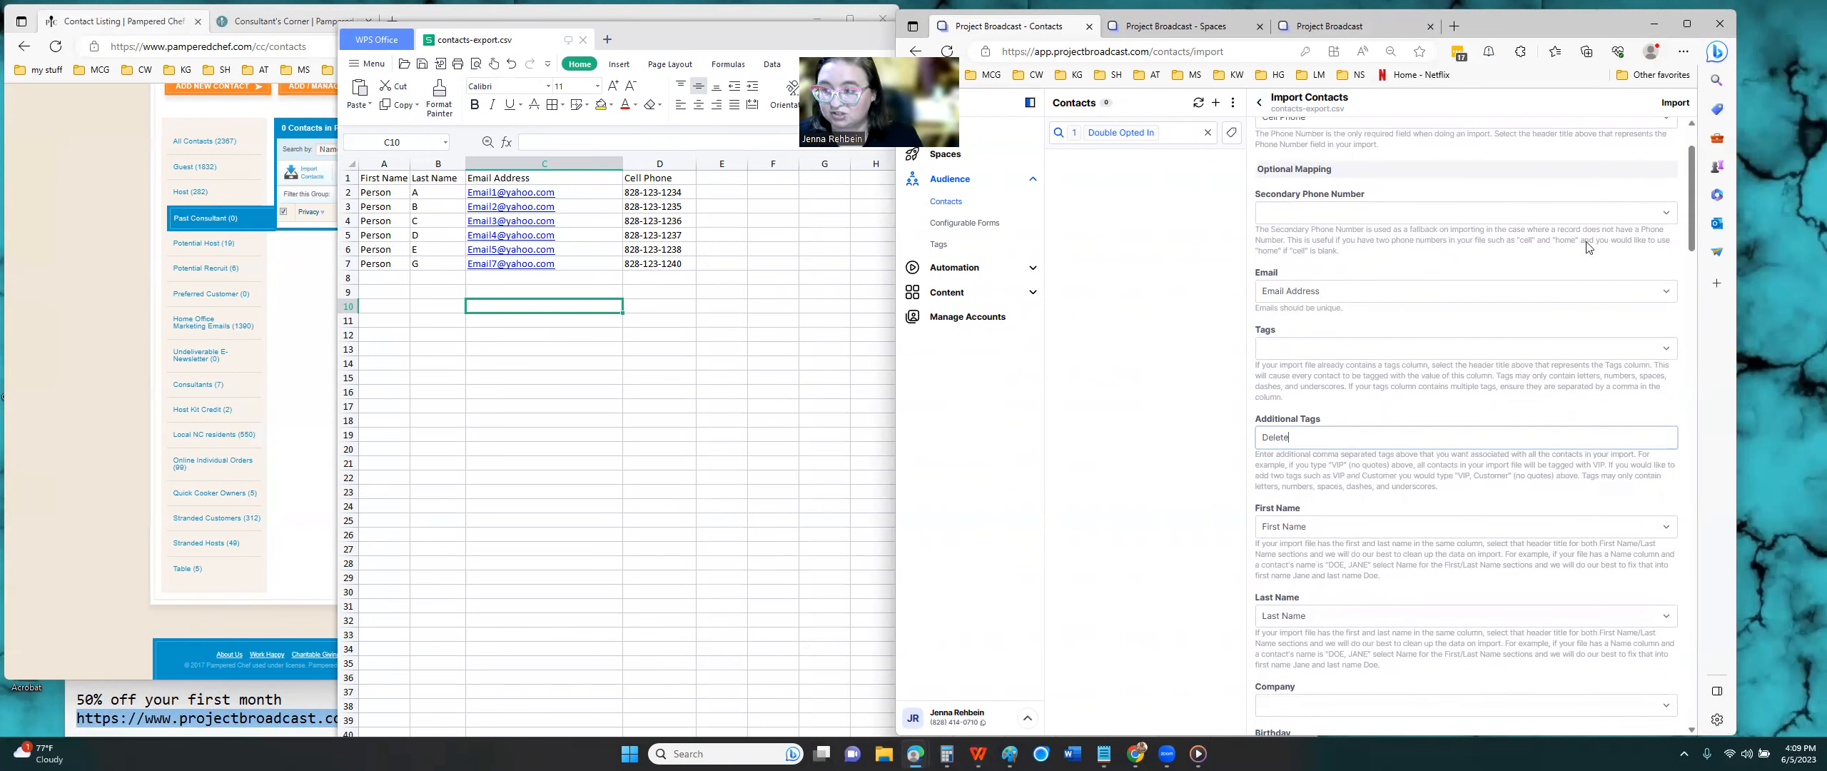
pyautogui.click(1675, 104)
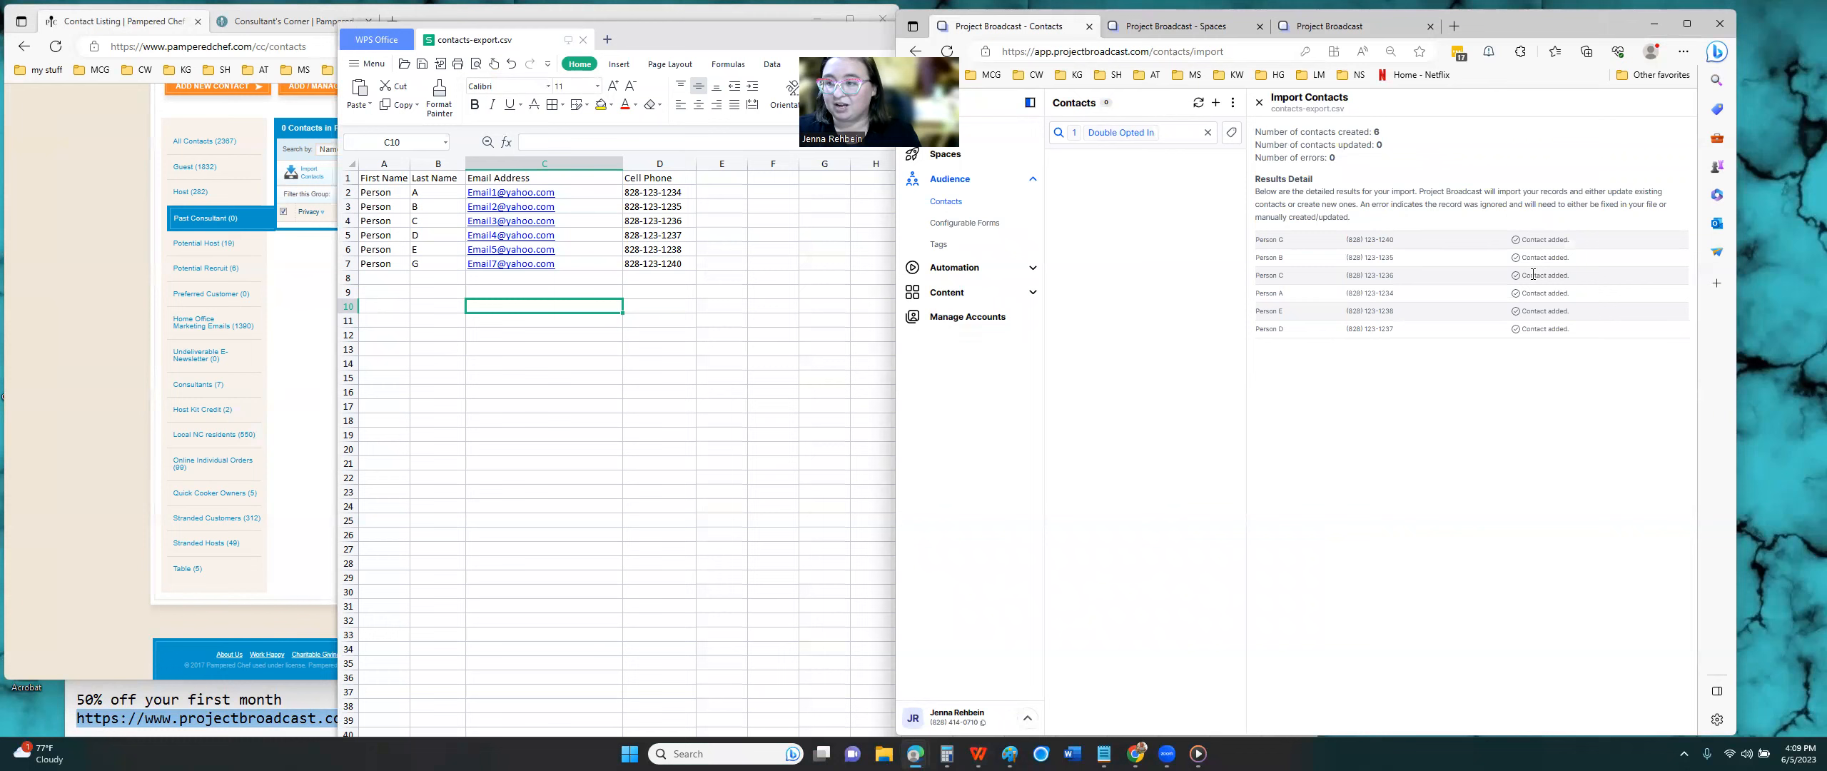
pyautogui.moveTo(1523, 245); pyautogui.dragTo(1589, 338)
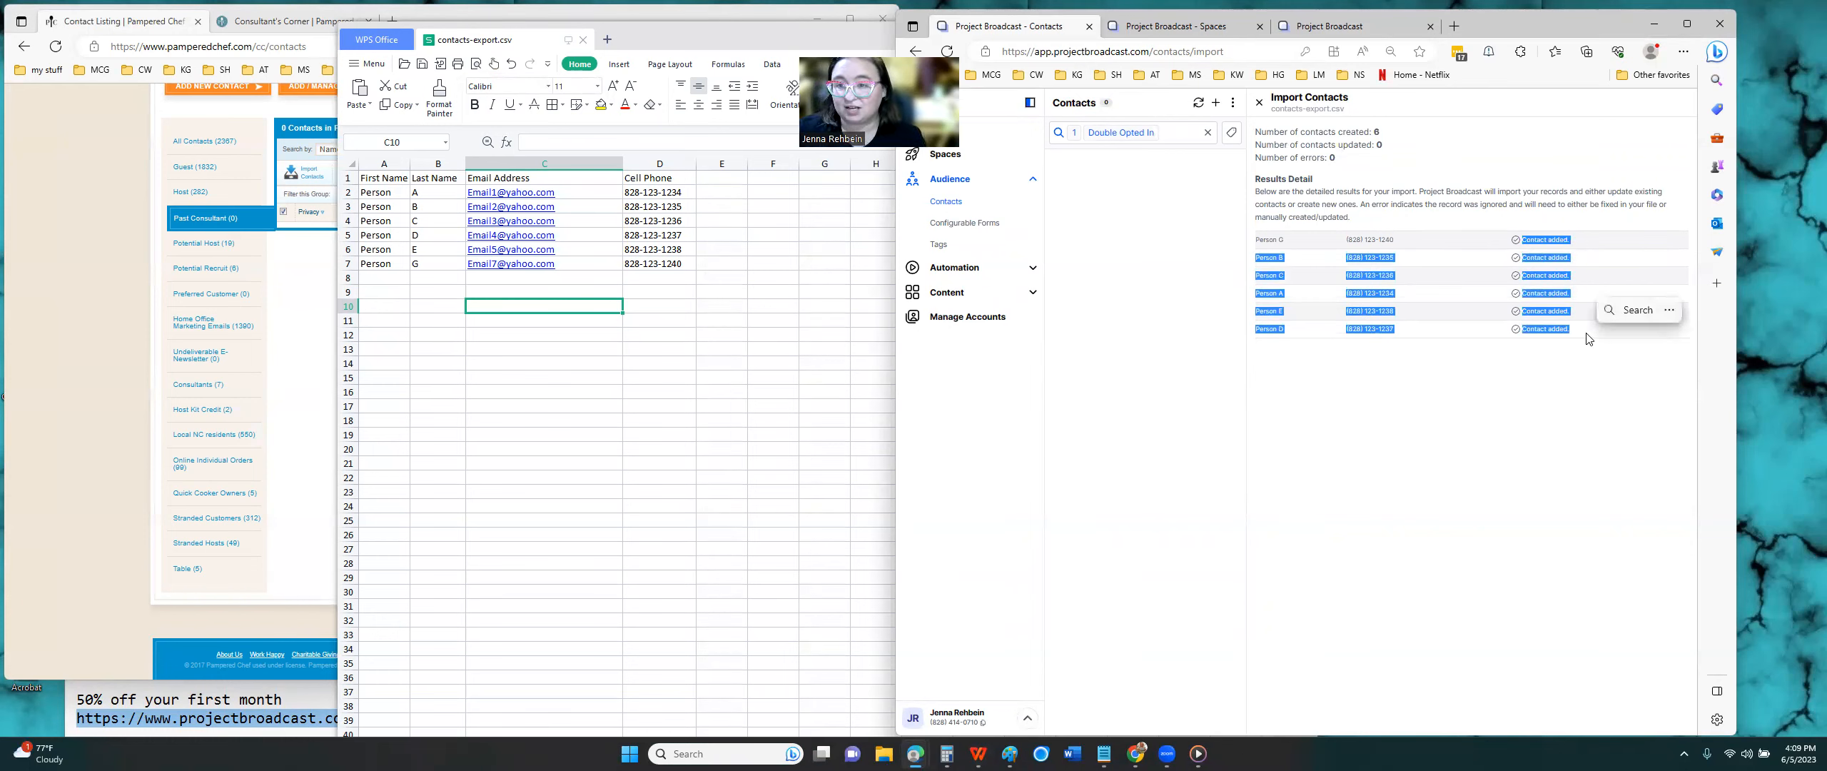